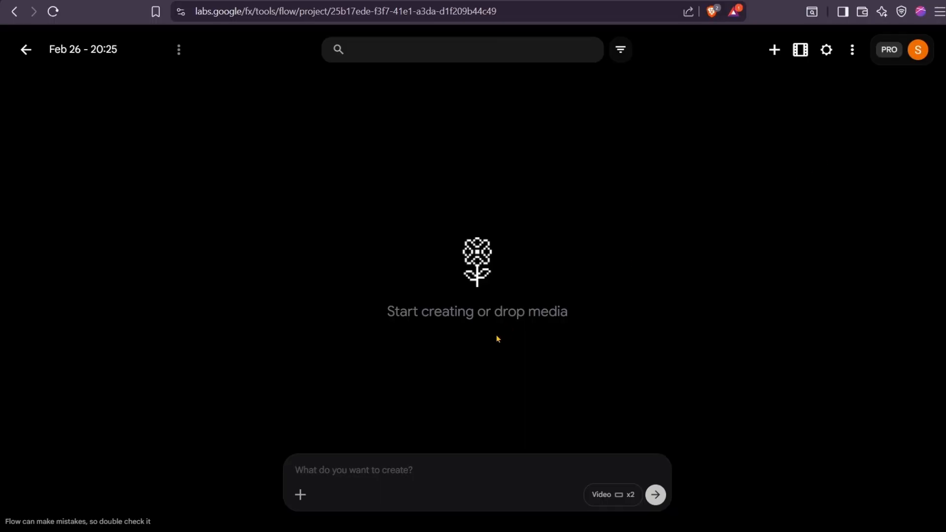
- Paste the full-body female heroine prompt and set the output to Image with the Nano Banana Pro model
type("Full body cinematic shot of a confident female heroine wearing ultra-stylish modern form-fitting outfit with an elegant backless design, fashion-forward aesthetic, sleek silhouette, standing powerfully, strong posture, sharp determined gaze, detailed realistic face, natural skin texture, soft dramatic lighting, subtle rim light highlighting body contours, wind gently flowing through hair, ultra-detailed, realistic style, fashion magazine quality, 50mm lens look, clean minimal background, symmetrical composition, high resolution, masterpiece, elegant yet powerful presence.")
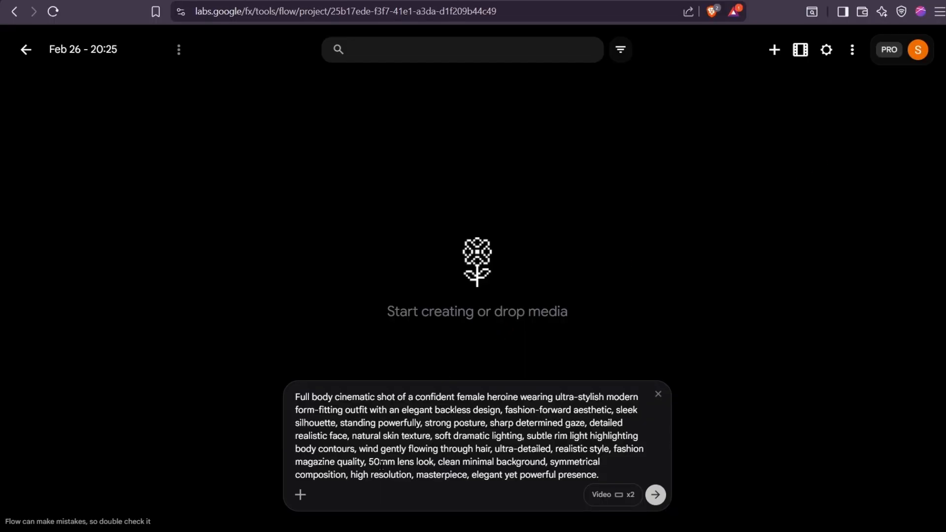
left_click(598, 494)
left_click(519, 340)
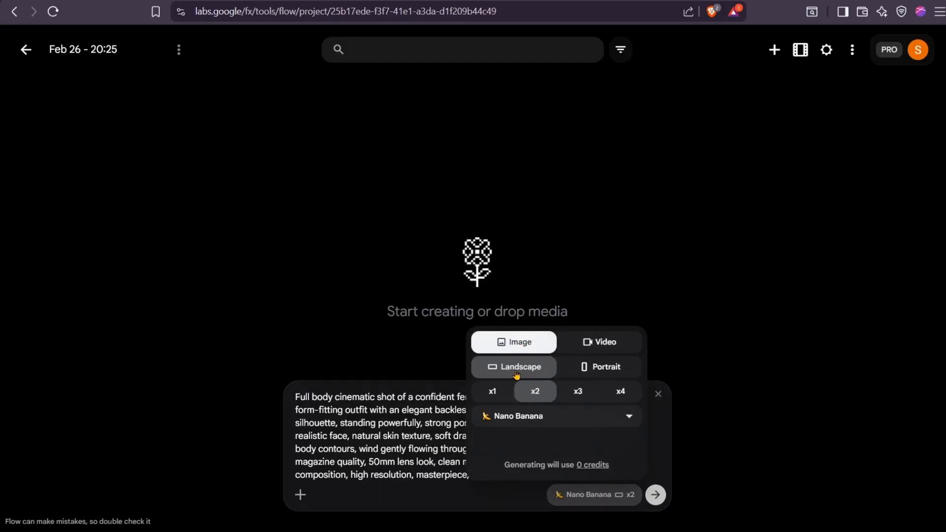
left_click(540, 416)
left_click(544, 450)
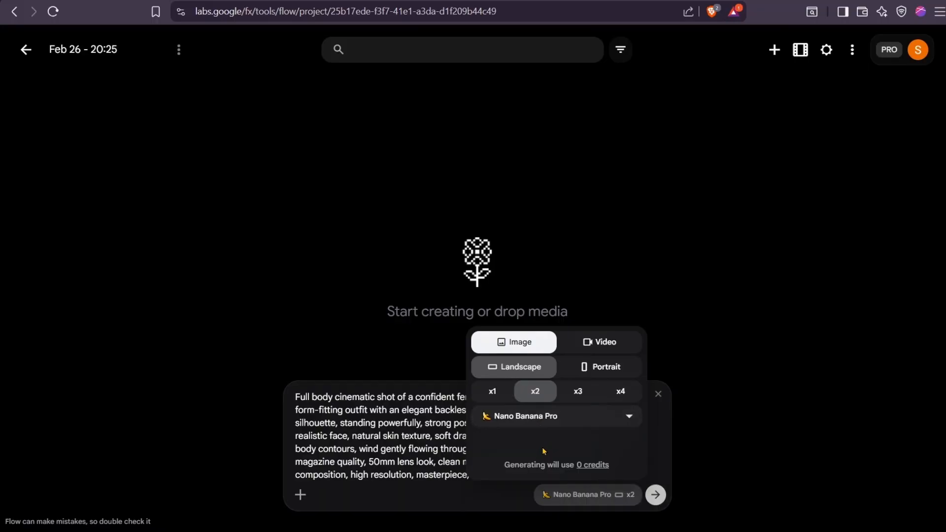
- Generate the heroine images and open the first result for a closer look
left_click(426, 475)
left_click(656, 494)
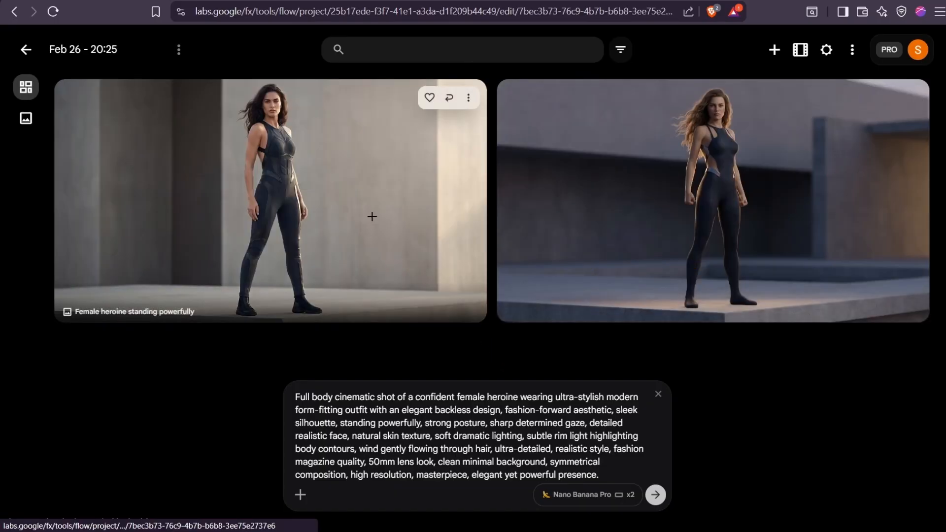
left_click(372, 215)
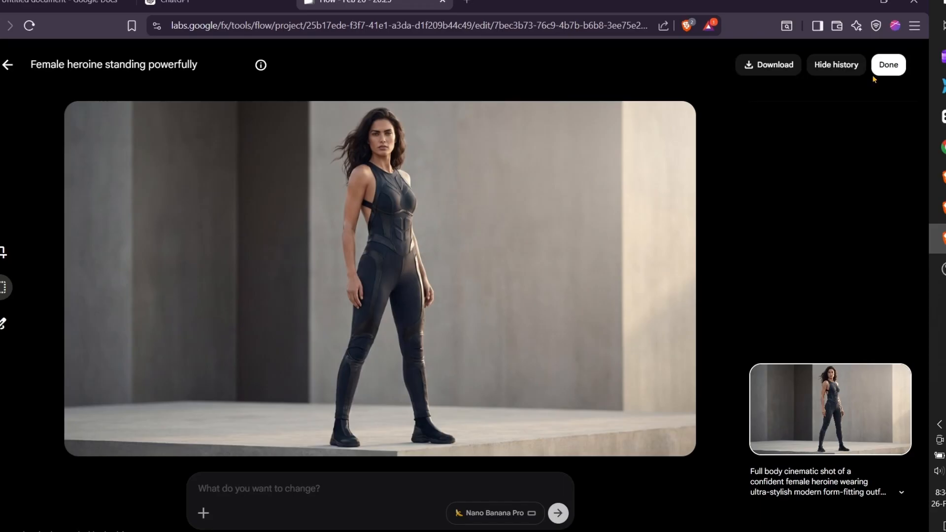
left_click(879, 72)
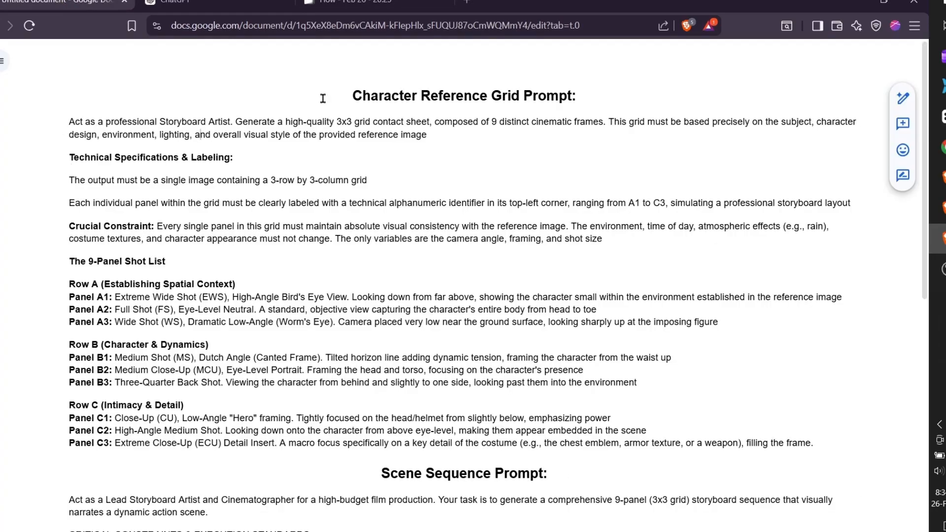
- In the Google Docs prompt document, copy the full text of the Character Reference Grid Prompt through Panel C3
scroll(215, 257, "down", 10)
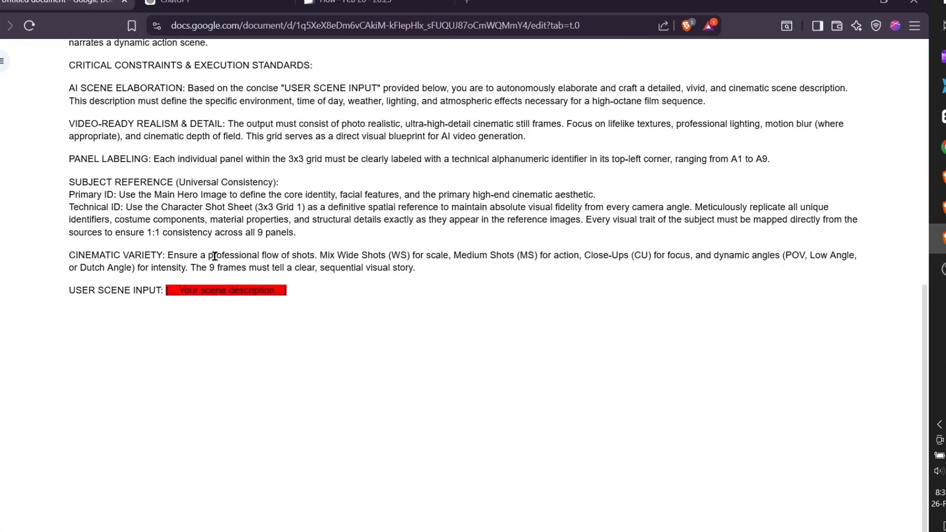
scroll(214, 256, "up", 10)
left_click_drag(69, 121, 854, 444)
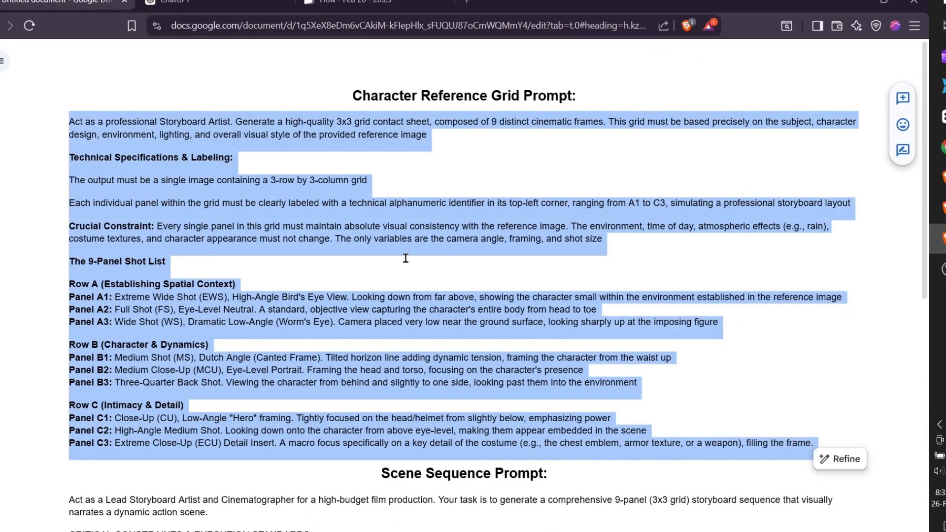
- Switch to Flow, attach the first heroine image as a reference, and paste the Character Reference Grid Prompt
key("ctrl+3")
left_click(444, 112)
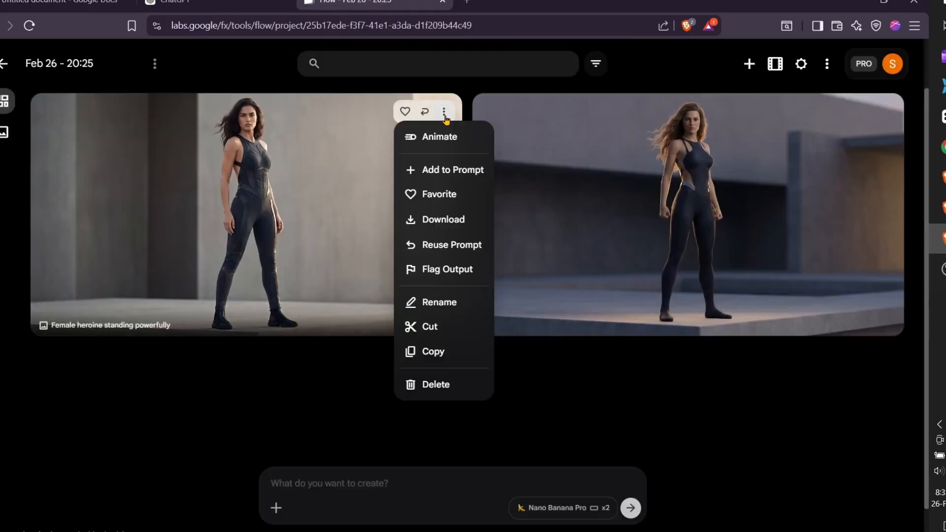
left_click(440, 170)
left_click(353, 457)
key("ctrl+v")
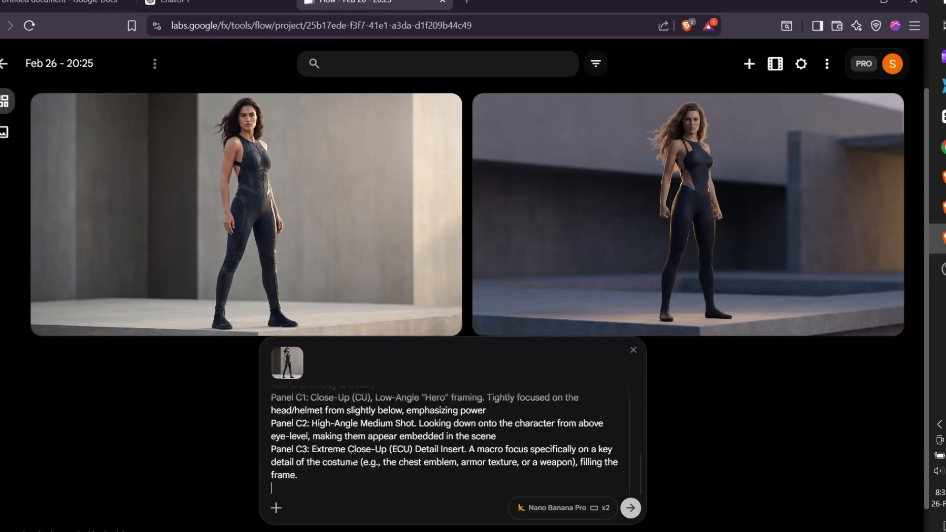
- Check the landscape x2 Nano Banana Pro settings and generate the 3x3 character contact sheets
scroll(353, 457, "up", 10)
left_click(561, 507)
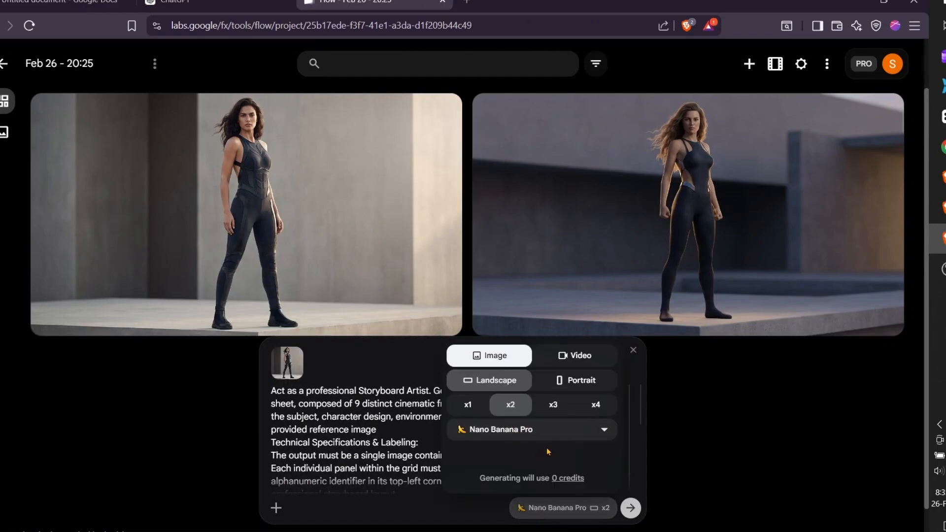
left_click(432, 454)
left_click(631, 507)
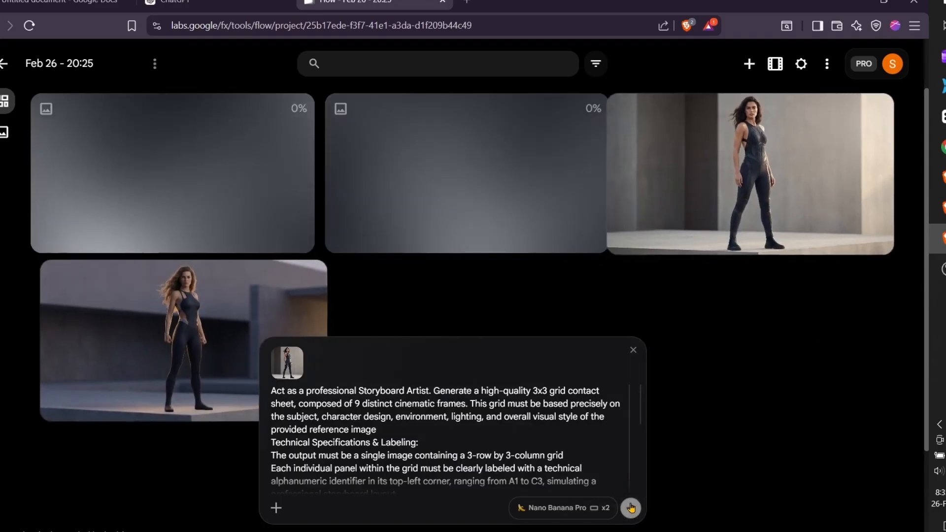
- Set the project's grid size to L and open the second storyboard contact sheet in the top row
left_click(801, 63)
left_click(779, 168)
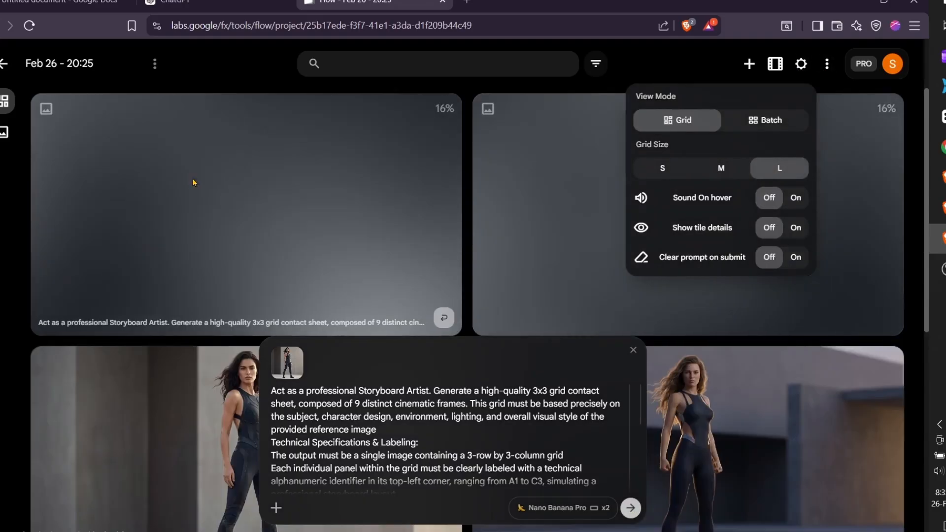
left_click(2, 217)
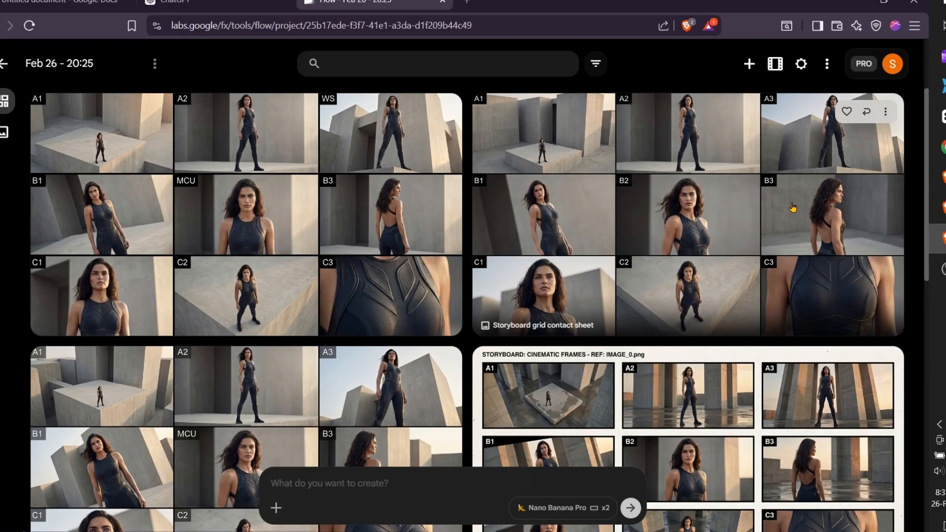
left_click(834, 180)
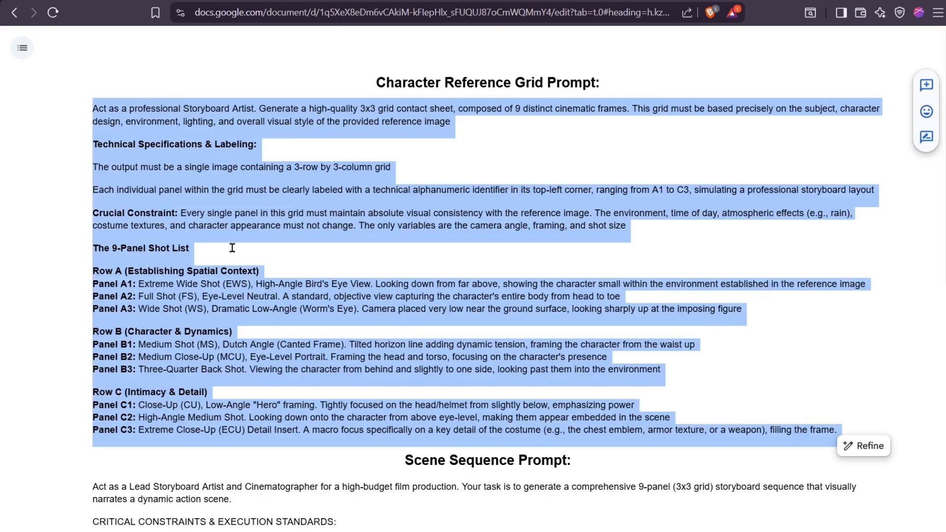
- In the Google Docs prompt document, review the Scene Sequence Prompt down to its scene description placeholder
scroll(409, 143, "down", 5)
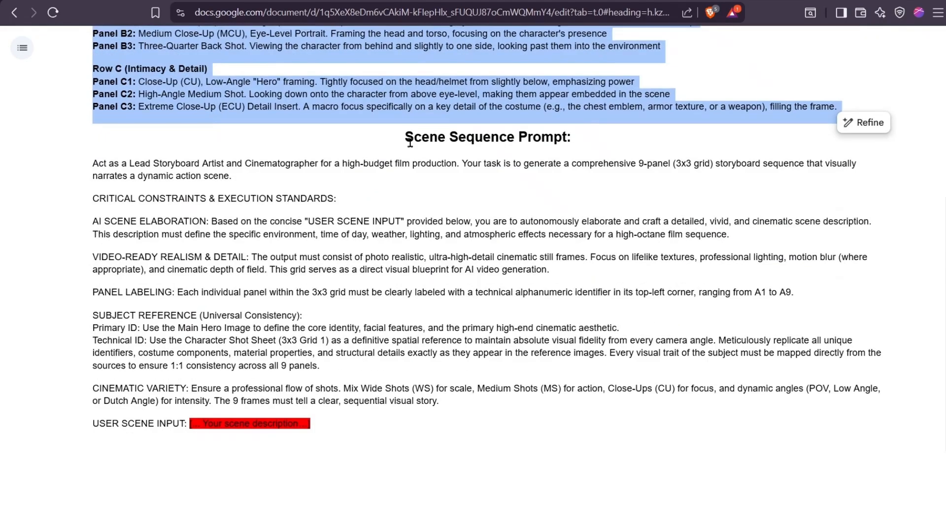
left_click_drag(410, 143, 570, 137)
left_click(409, 177)
scroll(226, 302, "down", 1)
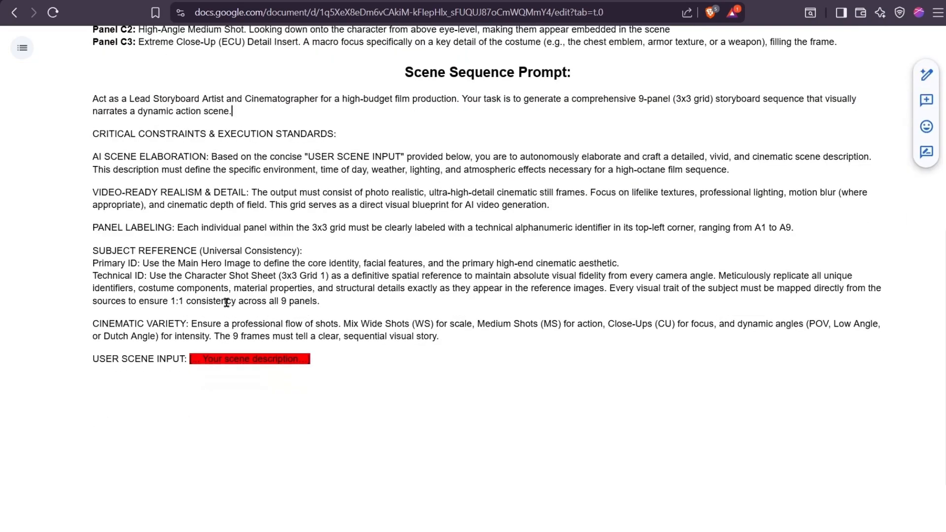
left_click_drag(90, 96, 349, 363)
left_click(197, 359)
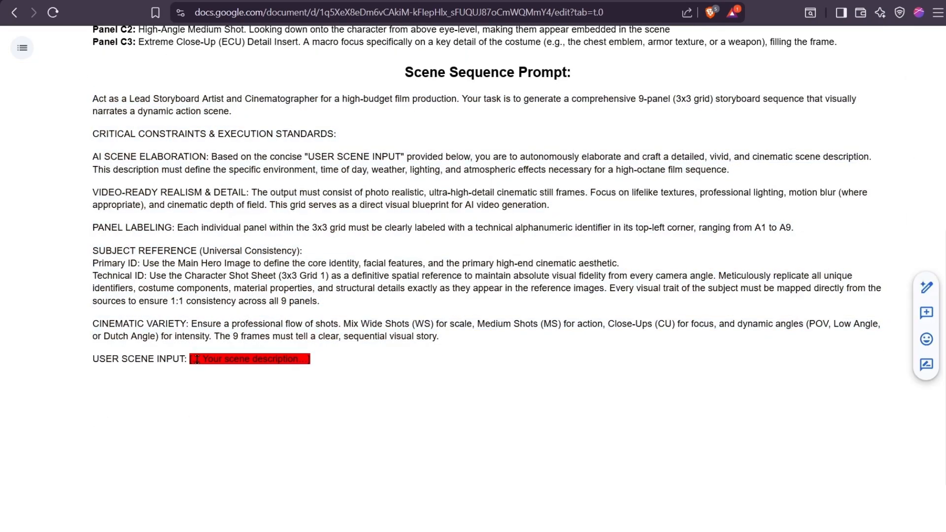
key("ctrl+plus")
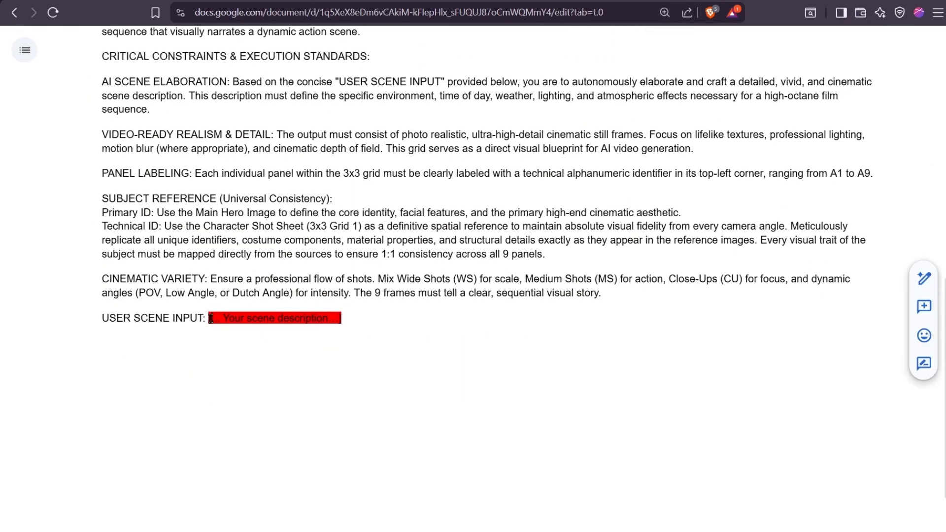
- Replace the USER SCENE INPUT placeholder with "High Speed Bike Pursuit, No helmet" and copy the whole Scene Sequence Prompt
left_click_drag(209, 319, 264, 334)
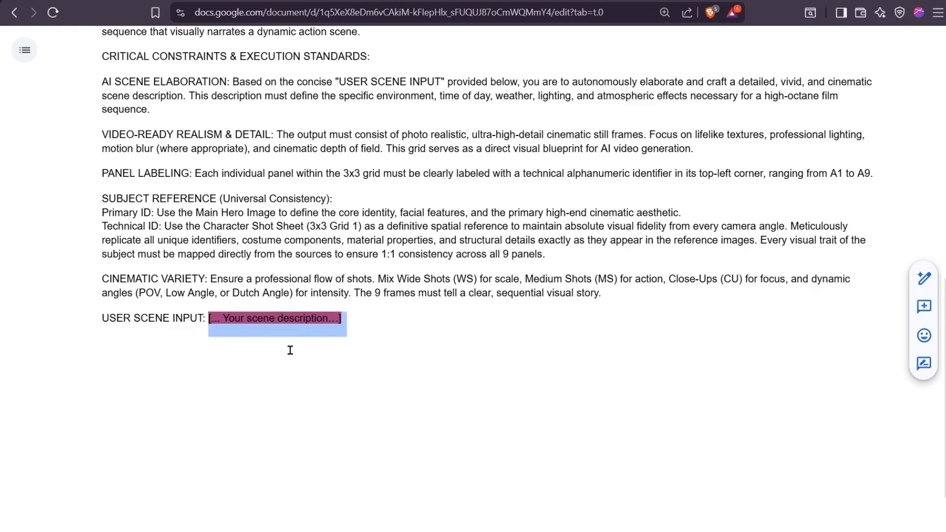
key("BackSpace")
scroll(281, 271, "down", 1)
type("High ")
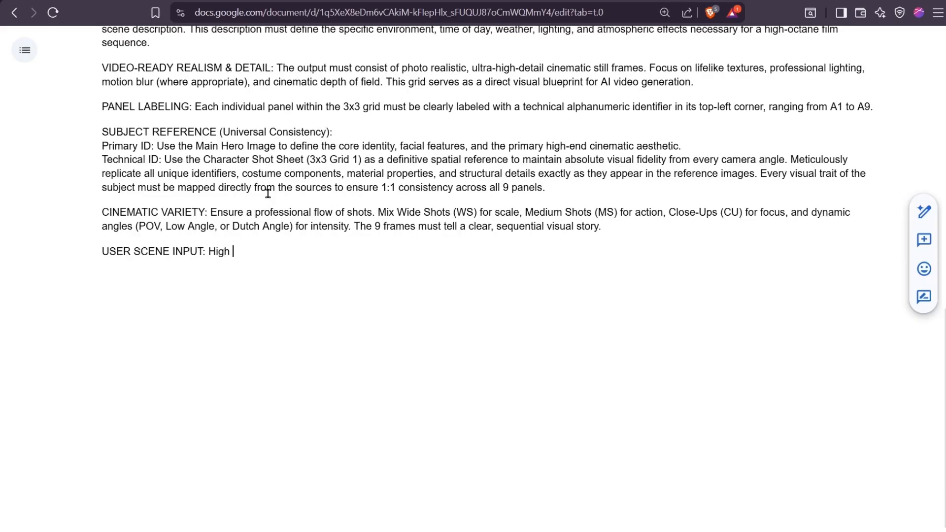
type("Speed Bike Pursuit, No helmet")
scroll(93, 212, "up", 5)
left_click_drag(93, 212, 388, 387)
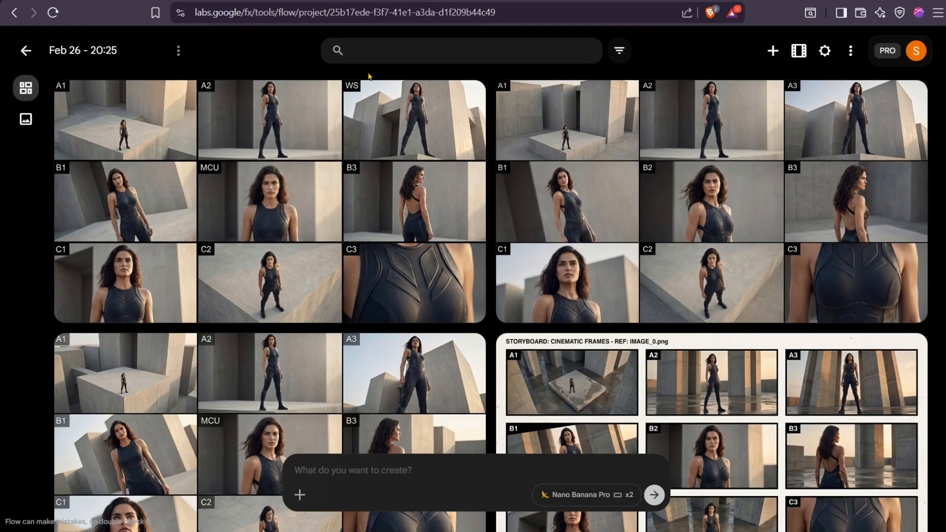
- Switch to Flow and attach the second contact sheet in the top row and the original heroine image as prompt references
mouse_move(624, 184)
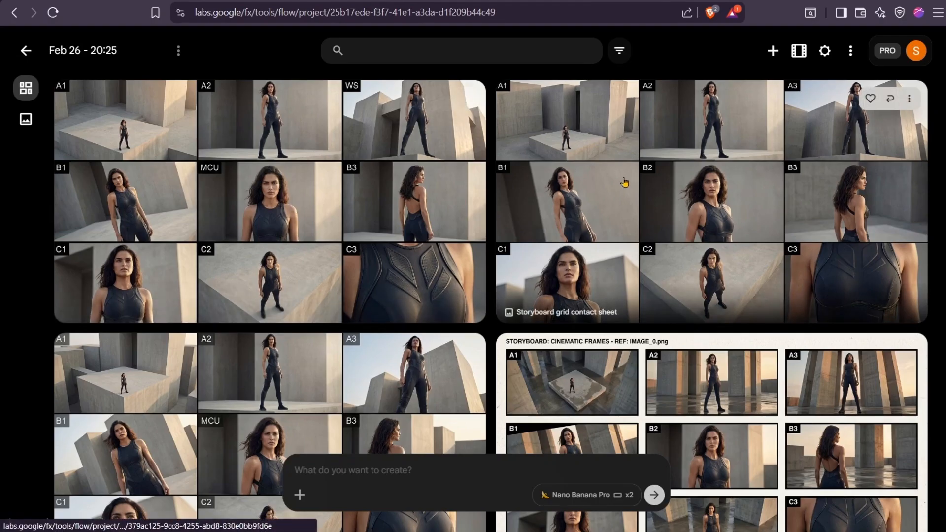
left_click(910, 100)
left_click(889, 157)
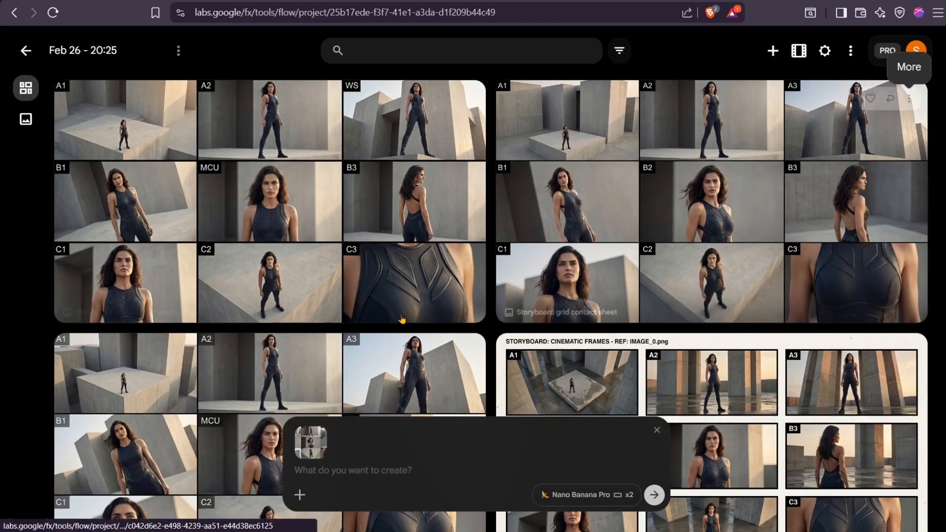
scroll(345, 345, "down", 4)
left_click(300, 494)
left_click(329, 102)
mouse_move(353, 453)
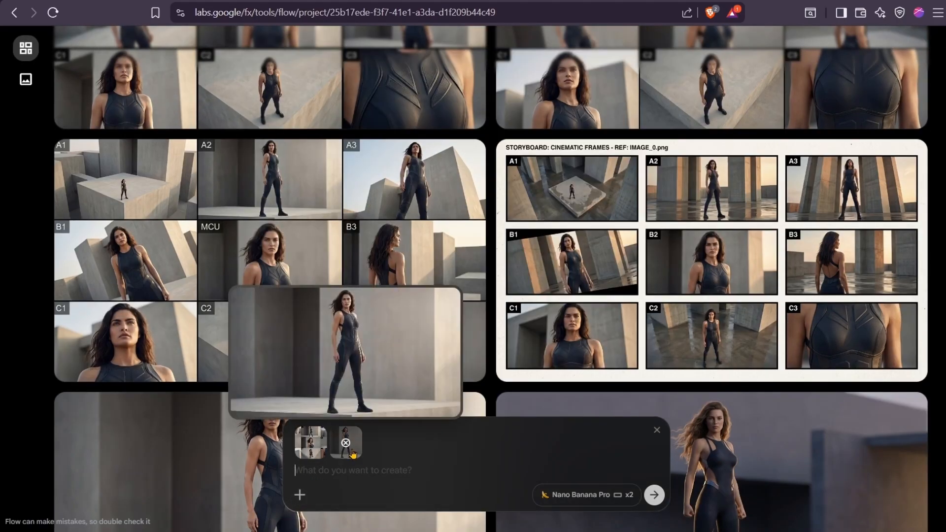
- Paste the Scene Sequence Prompt and generate the bike pursuit storyboards
key("ctrl+v")
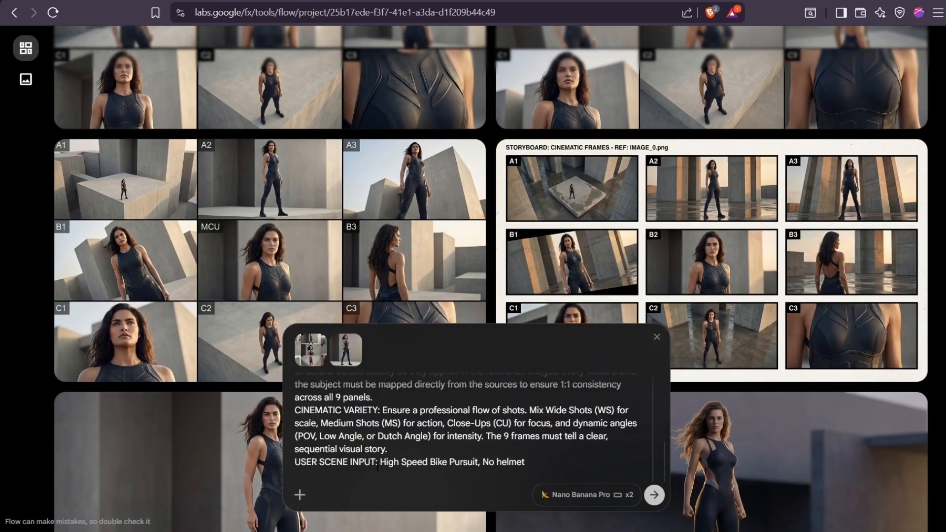
scroll(452, 433, "up", 3)
left_click(654, 495)
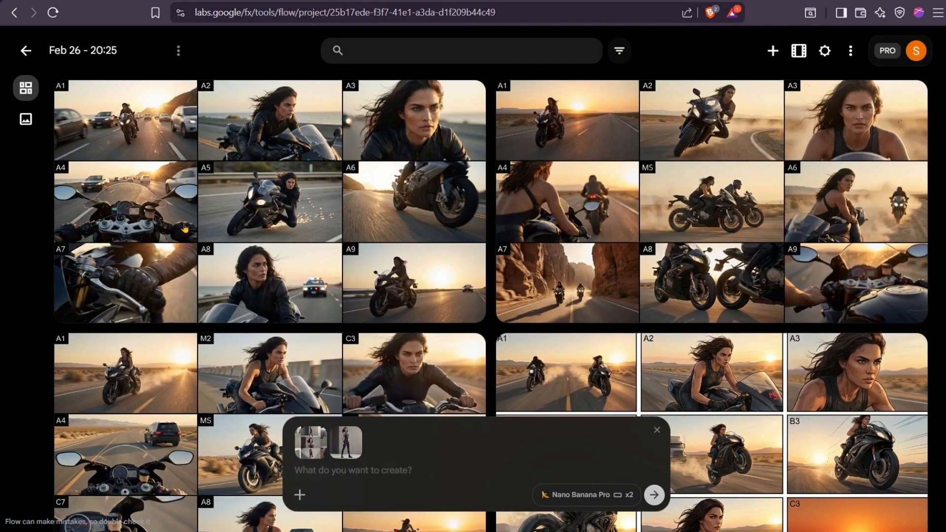
left_click(222, 301)
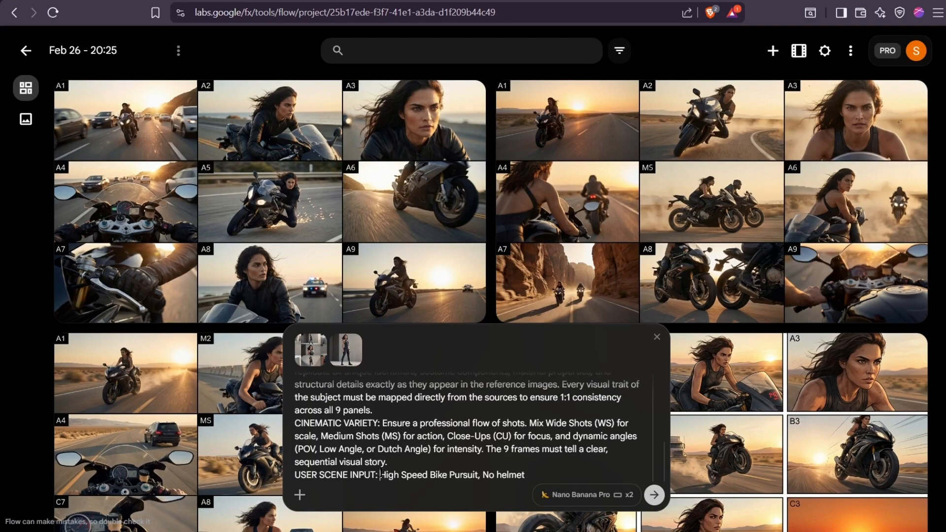
- Change the prompt's scene input to "Sky diving above the city", generate the storyboards, and open the first result
left_click_drag(382, 474, 538, 471)
type("SER SCENE INPUT: S")
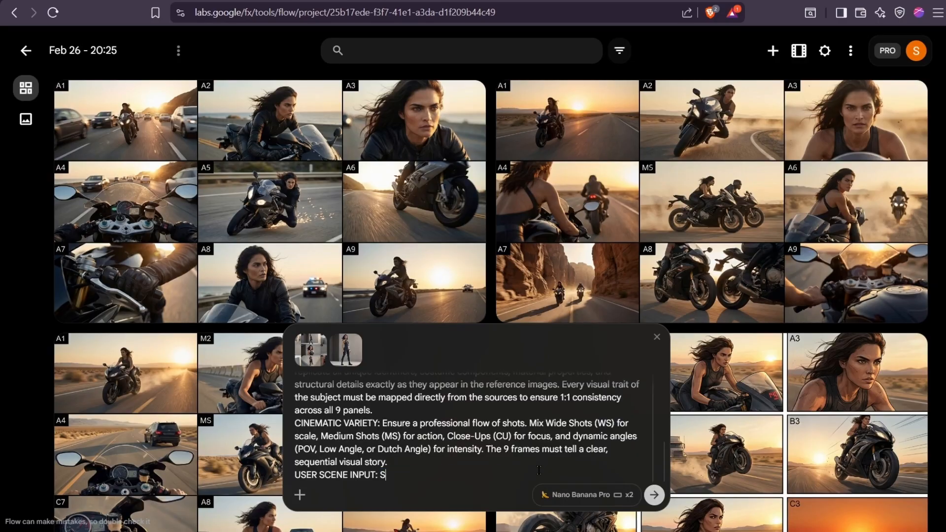
type("ky diving above the city")
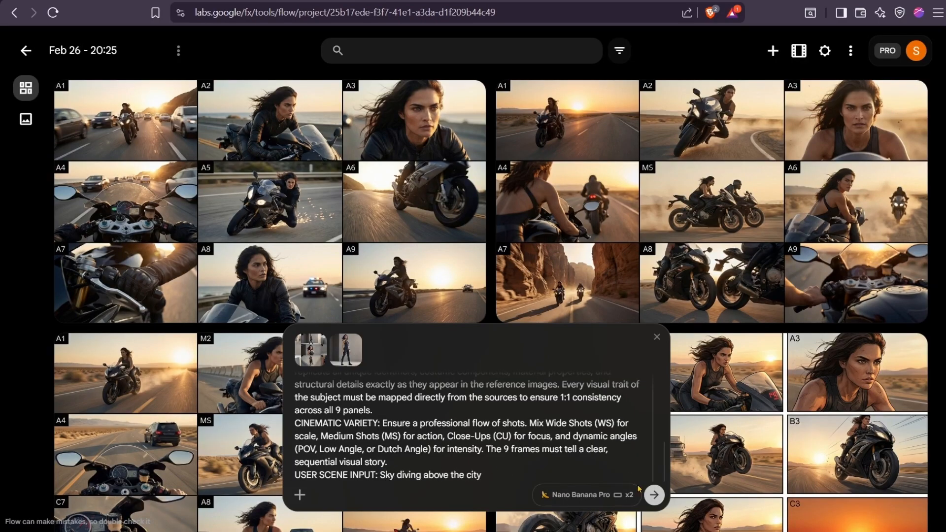
left_click(654, 494)
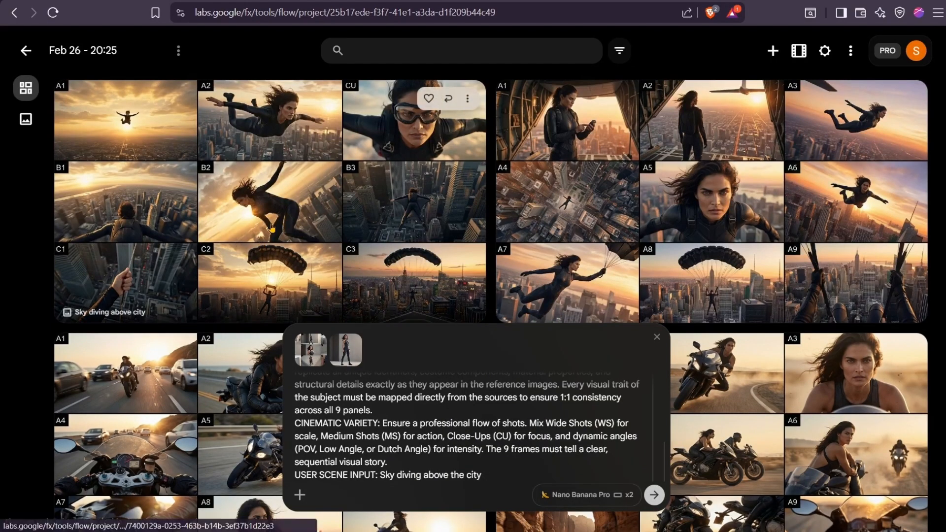
left_click(271, 227)
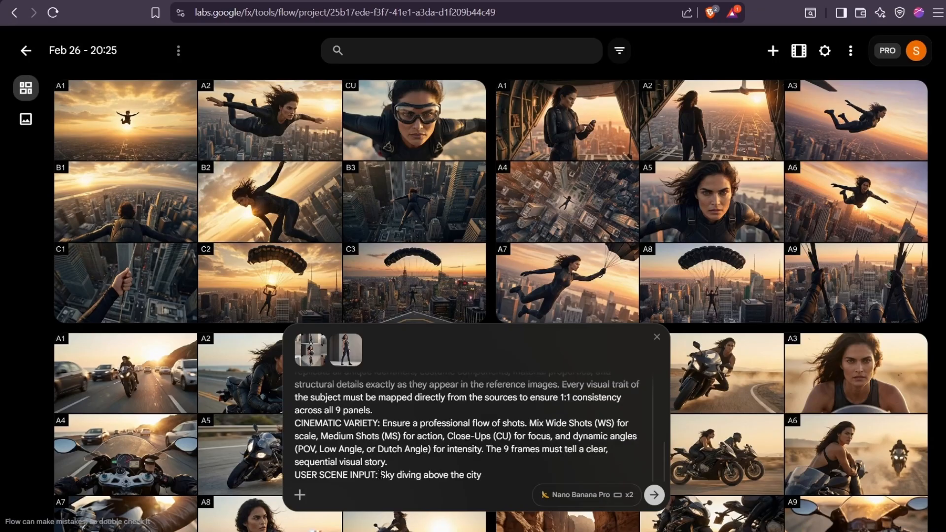
- Change the prompt's scene input to "Wandering in an abandoned City" and generate the storyboards
left_click_drag(379, 475, 523, 466)
type("Wandering in")
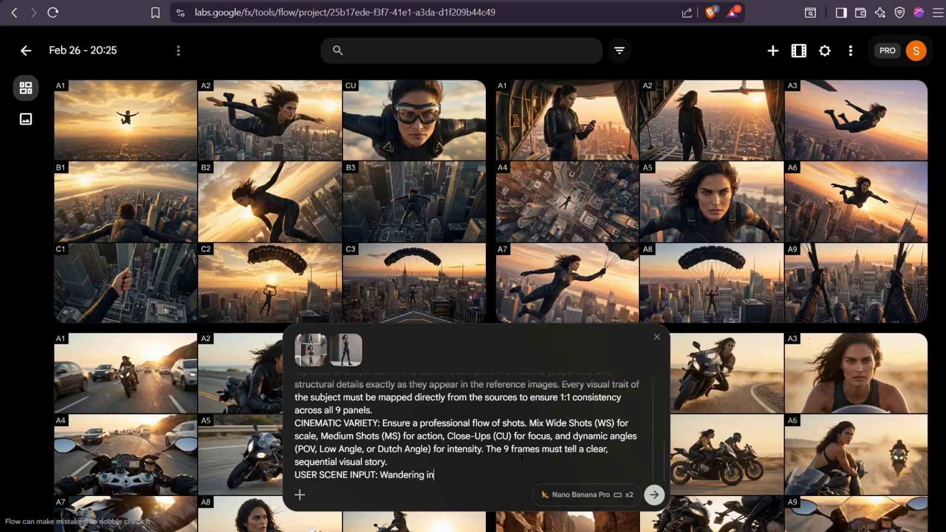
type(" an abandoned City")
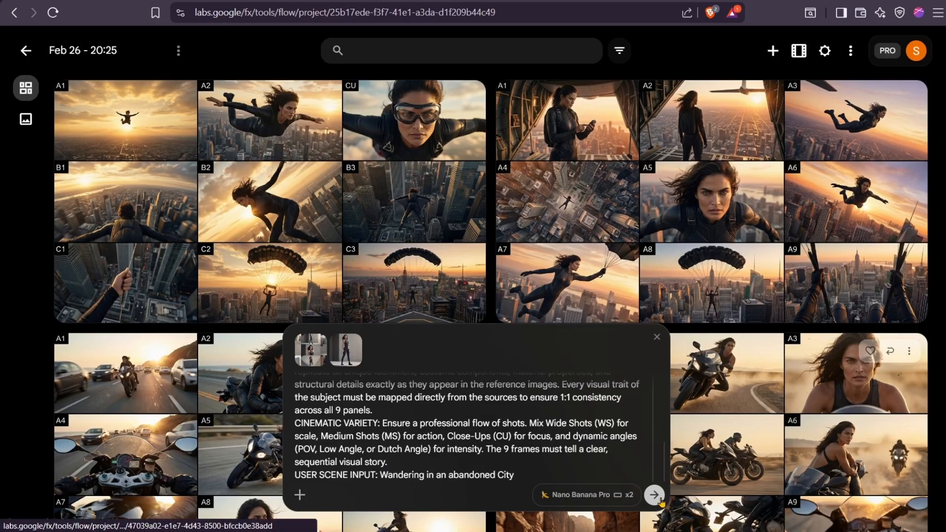
key("Return")
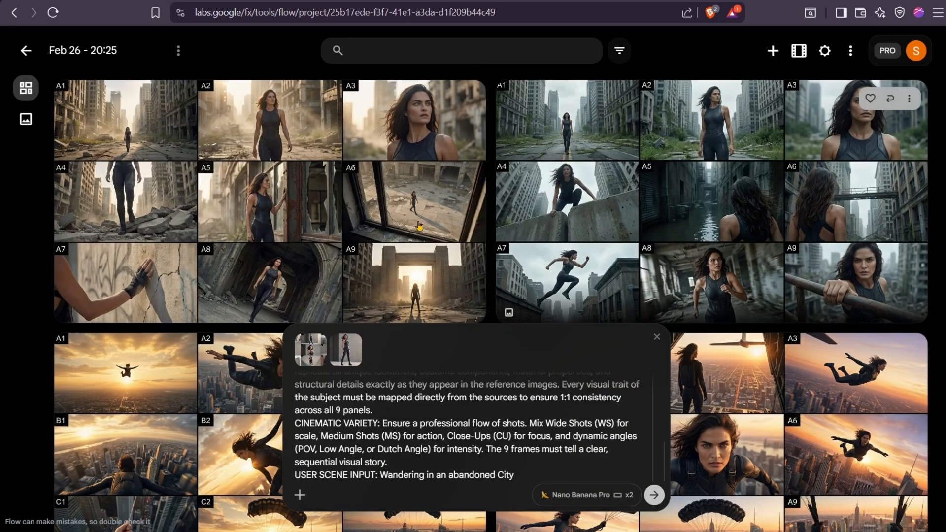
left_click(71, 254)
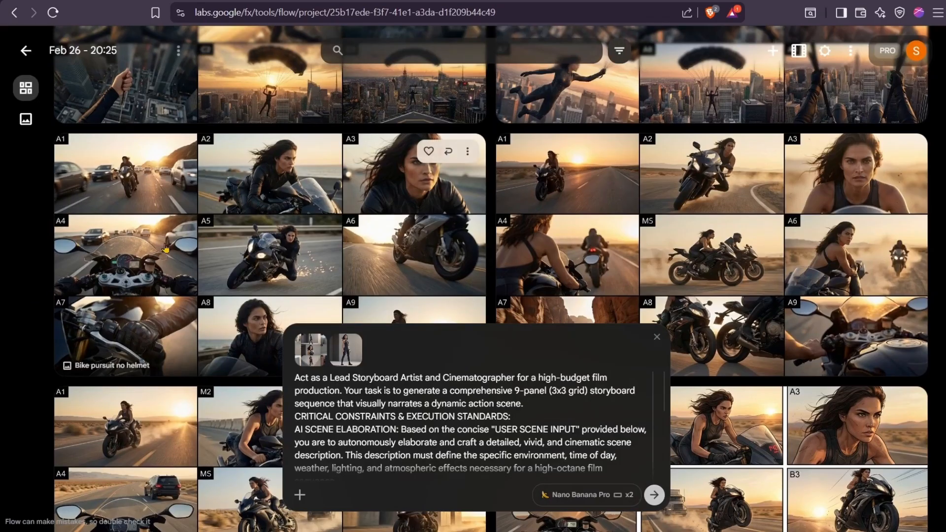
- Open the "Bike pursuit no helmet" storyboard and crop it to panel A1 using the Landscape (16:9) ratio
left_click(191, 237)
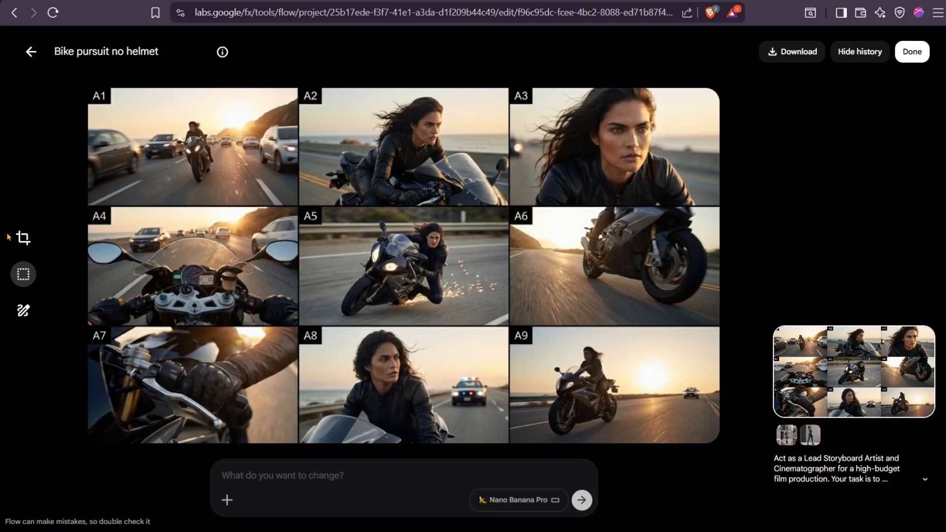
left_click(23, 238)
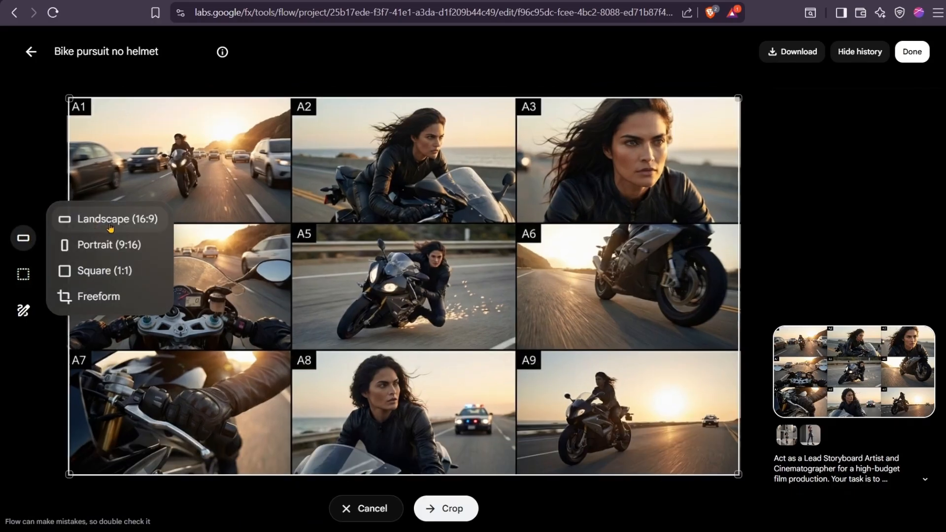
left_click(109, 225)
left_click_drag(486, 334, 292, 256)
left_click(439, 510)
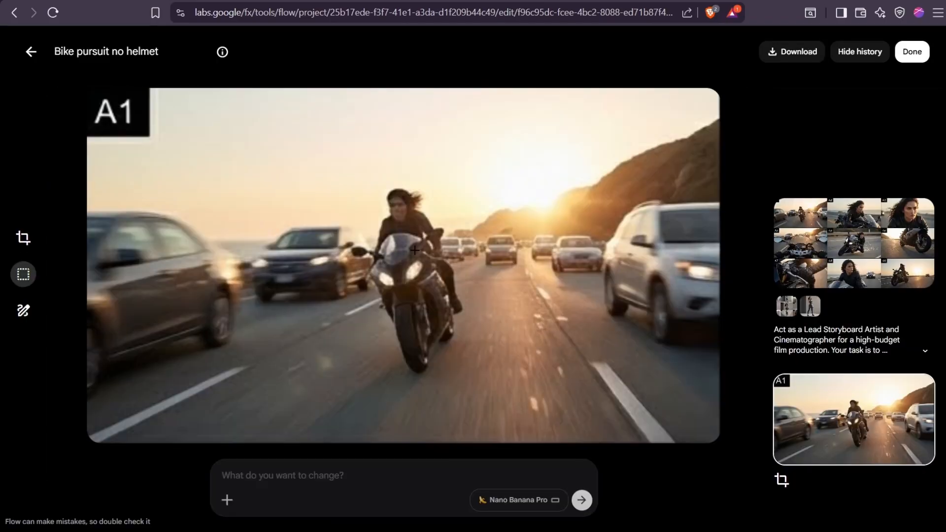
- From the original storyboard, crop panel A2 at Landscape (16:9), save the crop to the project, and return to the project
left_click(840, 263)
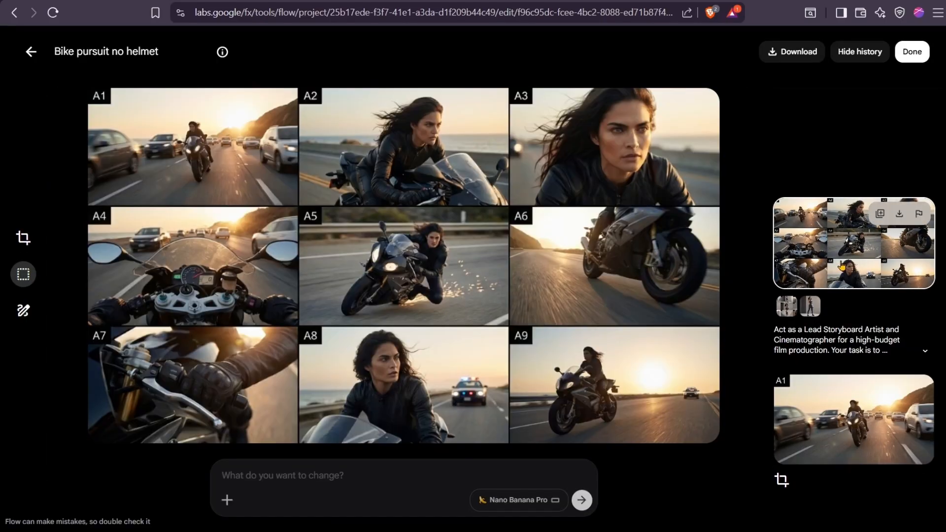
left_click(23, 238)
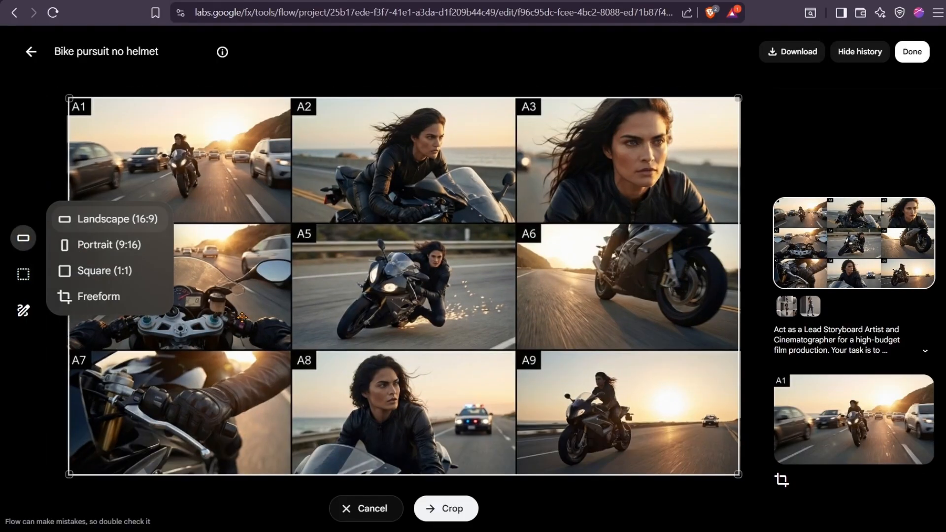
left_click(118, 219)
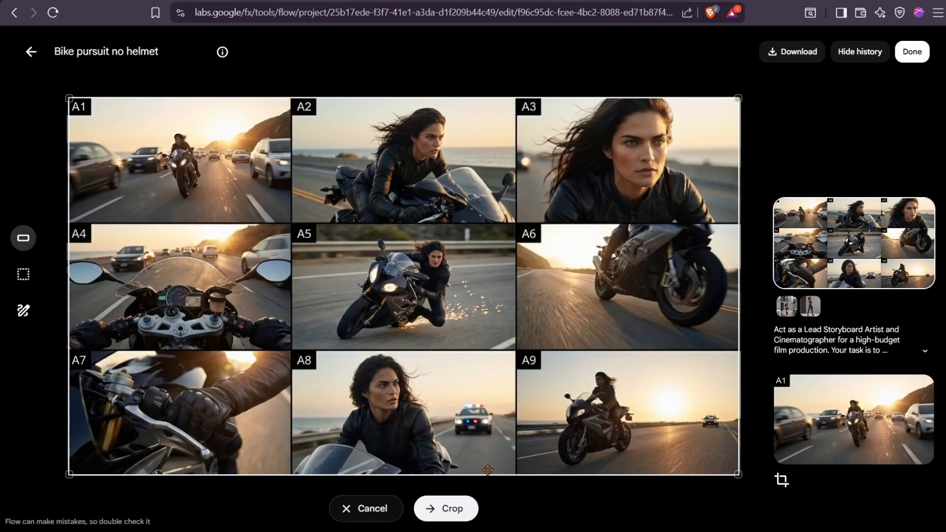
left_click_drag(738, 474, 515, 349)
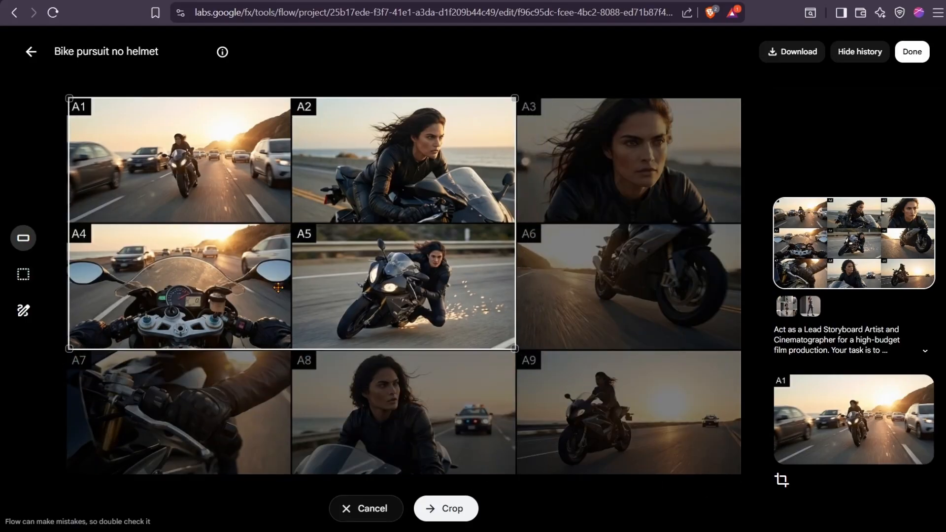
left_click_drag(70, 349, 181, 297)
left_click(434, 510)
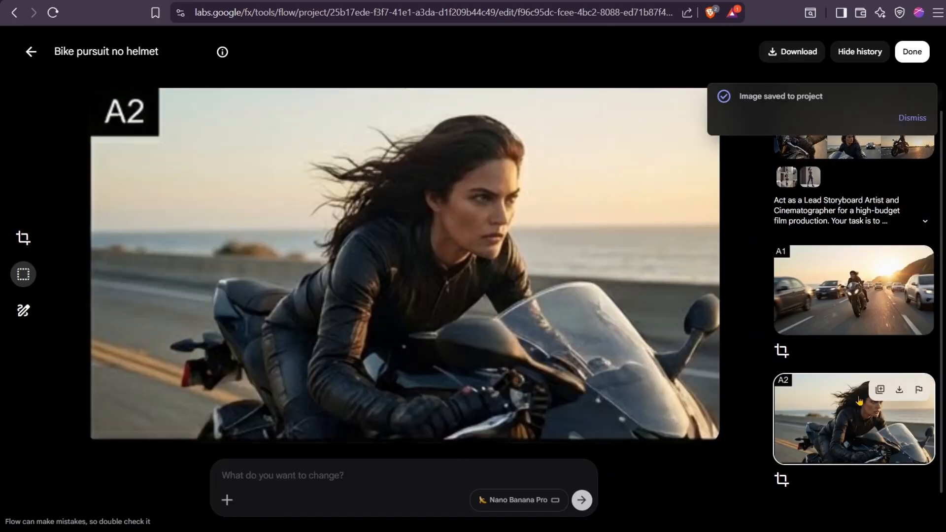
left_click(880, 391)
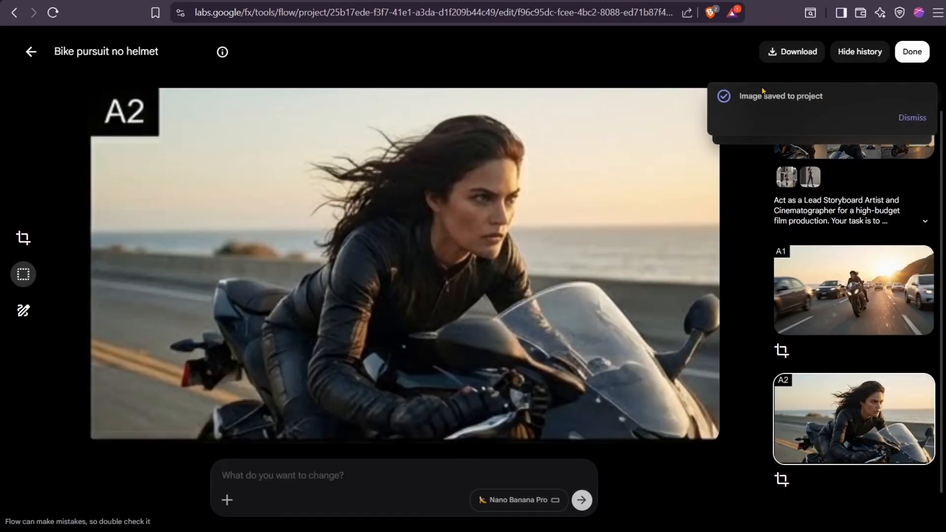
left_click(30, 52)
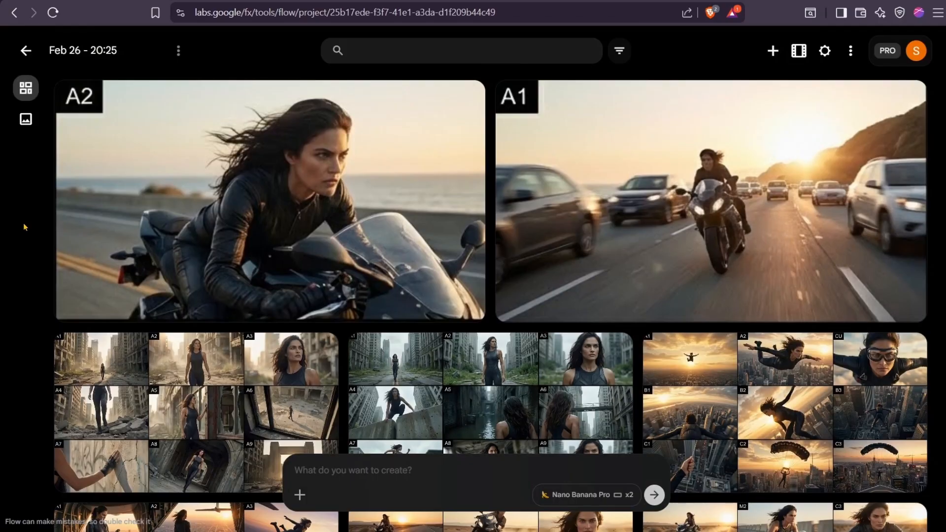
- Attach the cropped A2 image as reference and generate images with the prompt "High Quality Image, No Text"
left_click(467, 101)
left_click(464, 157)
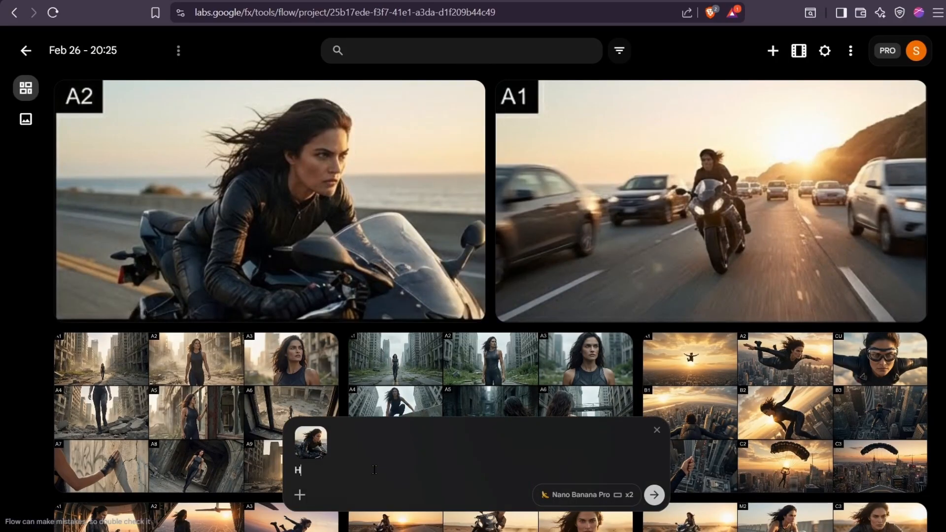
type("No Text")
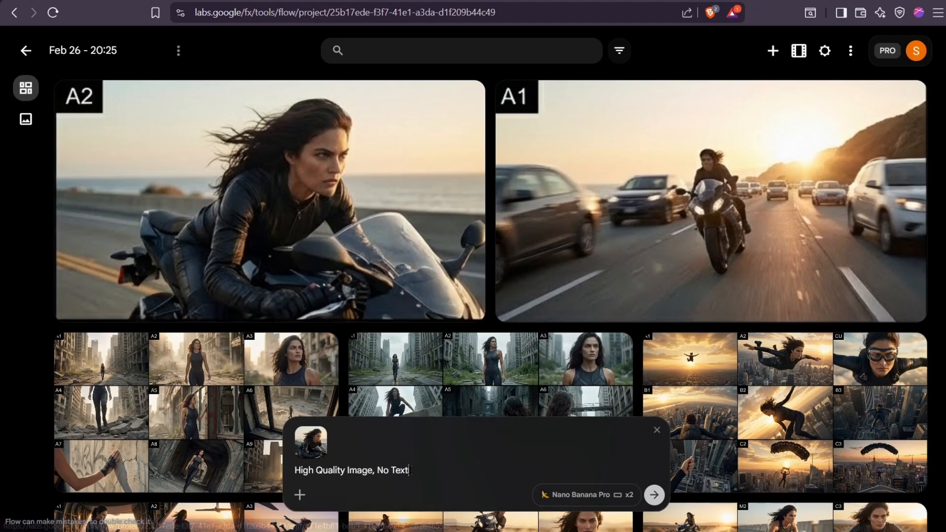
left_click(654, 494)
- Set the project grid size to L and look over the regenerated A2 images and the A1 crop
left_click(824, 51)
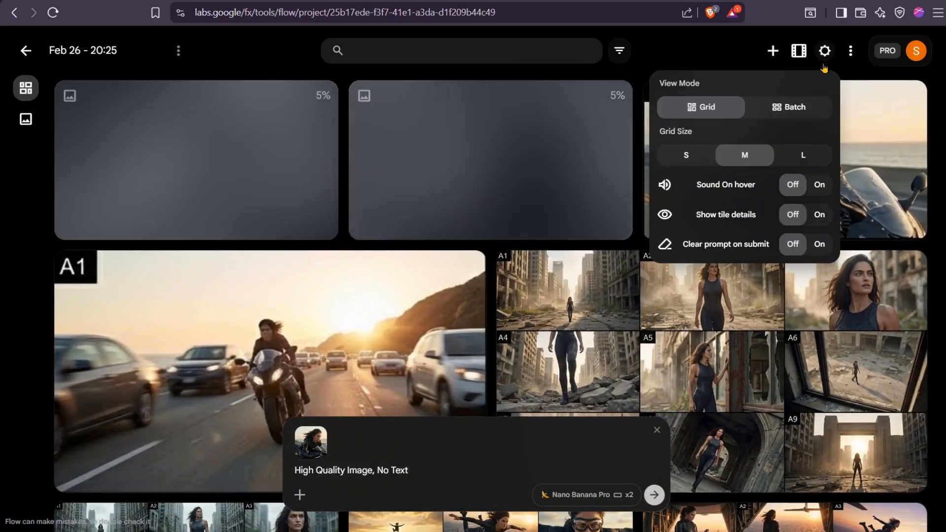
left_click(803, 154)
left_click(25, 210)
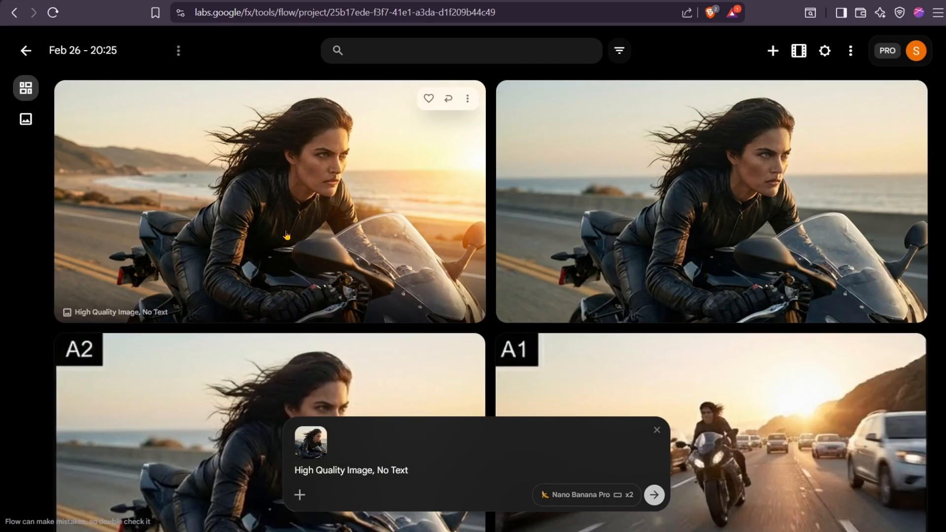
scroll(422, 227, "down", 4)
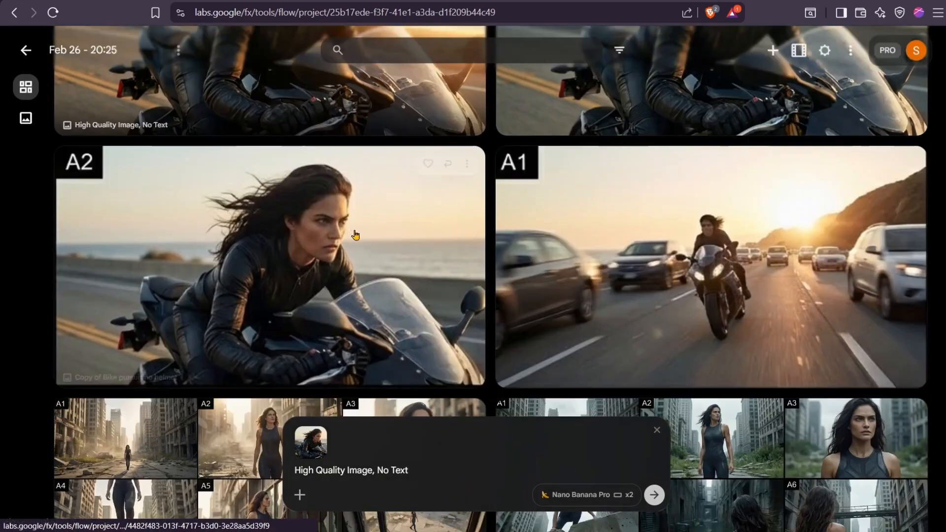
scroll(423, 227, "up", 4)
scroll(702, 240, "down", 4)
left_click(702, 240)
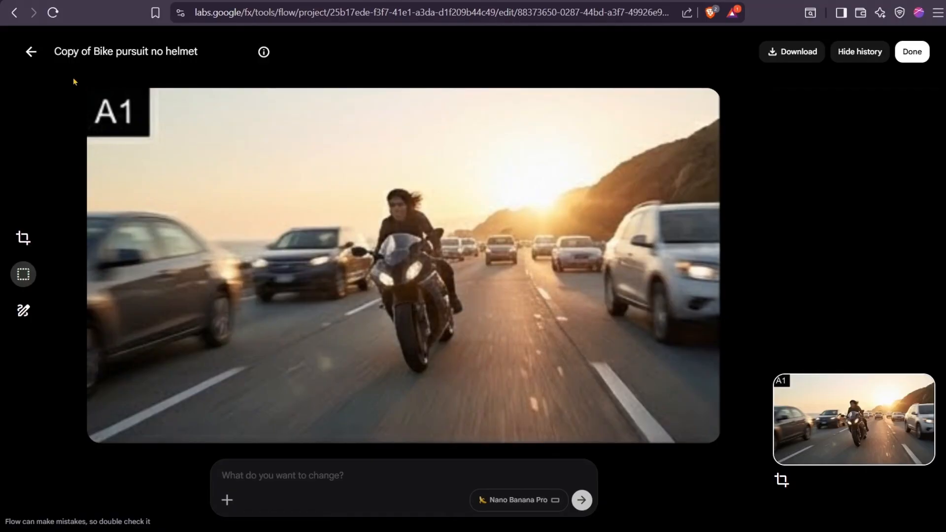
left_click(30, 52)
- Open the original full-body heroine image and crop it to a square around her face
left_click(673, 204)
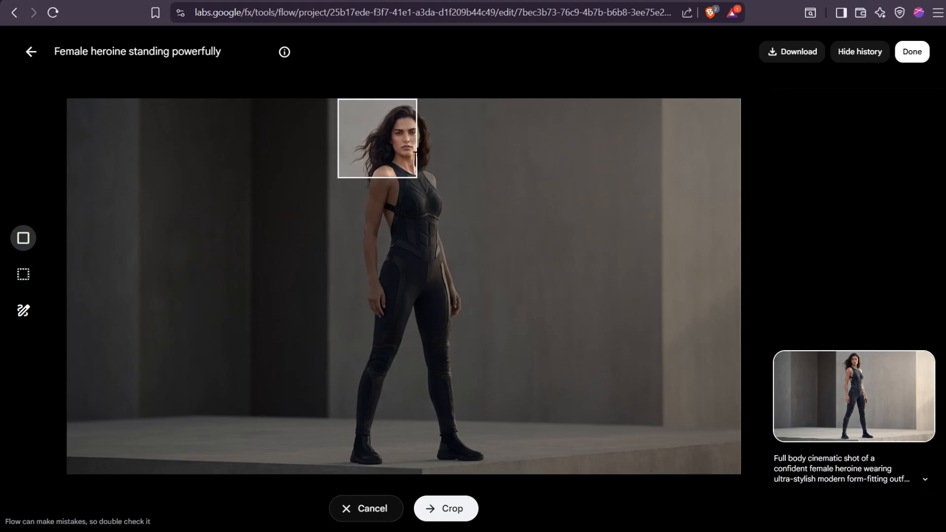
left_click_drag(417, 177, 441, 202)
left_click_drag(401, 175, 407, 175)
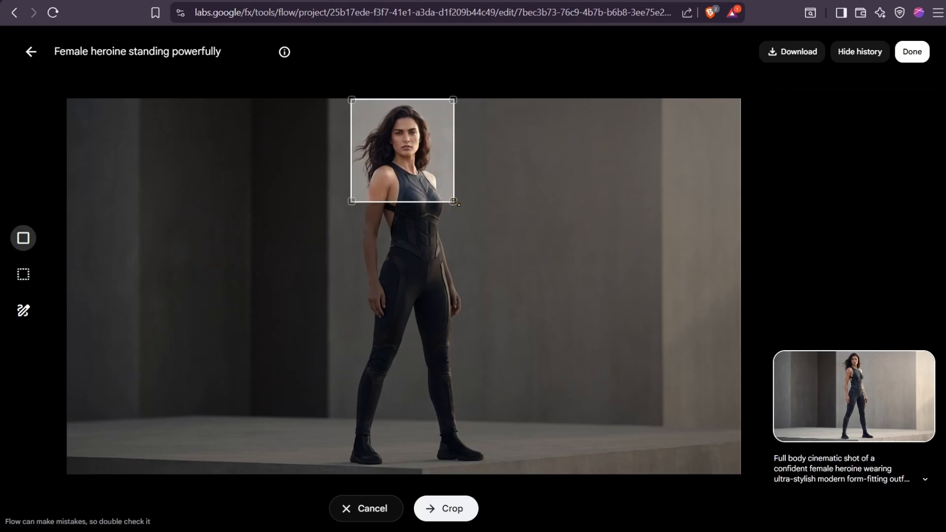
left_click_drag(454, 202, 414, 161)
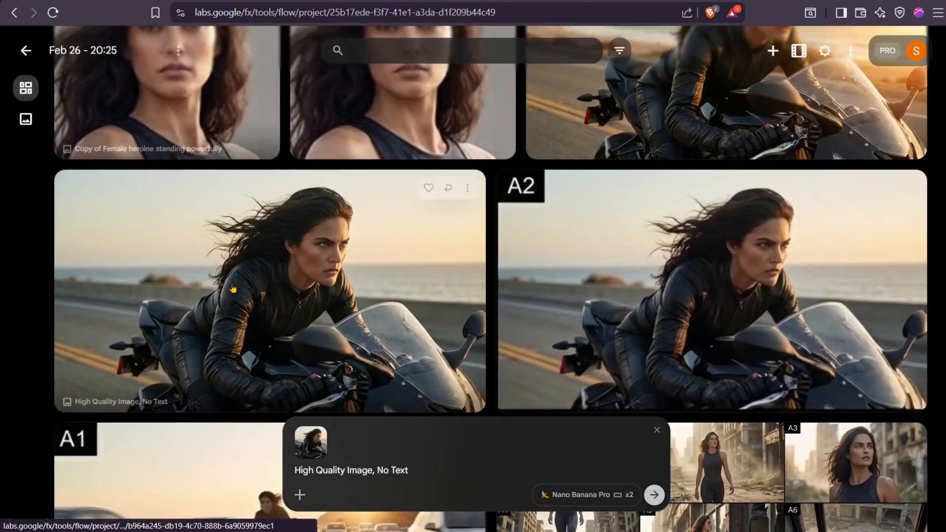
- Replace the A2 reference in the prompt with the cropped A1 highway image
scroll(320, 262, "down", 6)
scroll(259, 268, "up", 3)
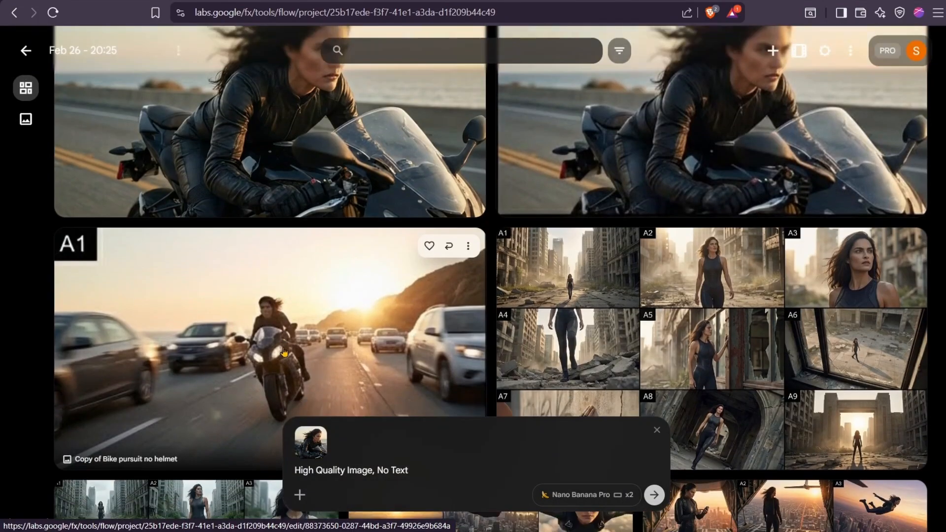
scroll(259, 268, "down", 1)
left_click(468, 199)
left_click(471, 257)
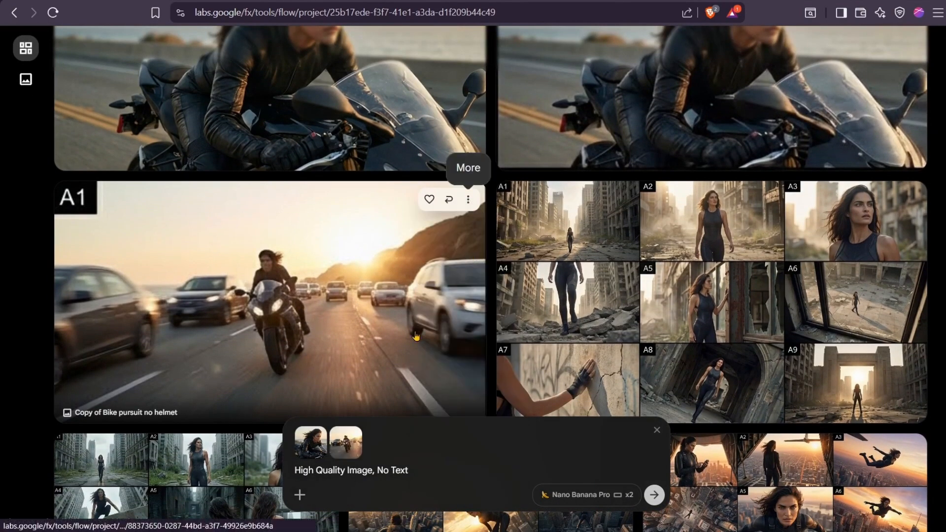
scroll(489, 114, "up", 8)
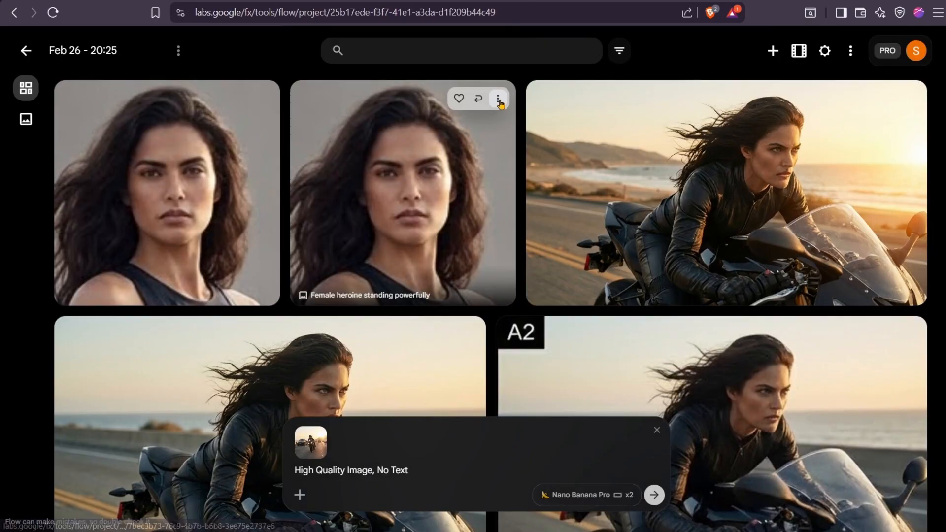
- Add the square face crop as a second reference and generate images with the prompt "High Quality Image, No Text. Use referance face"
left_click(497, 98)
left_click(490, 157)
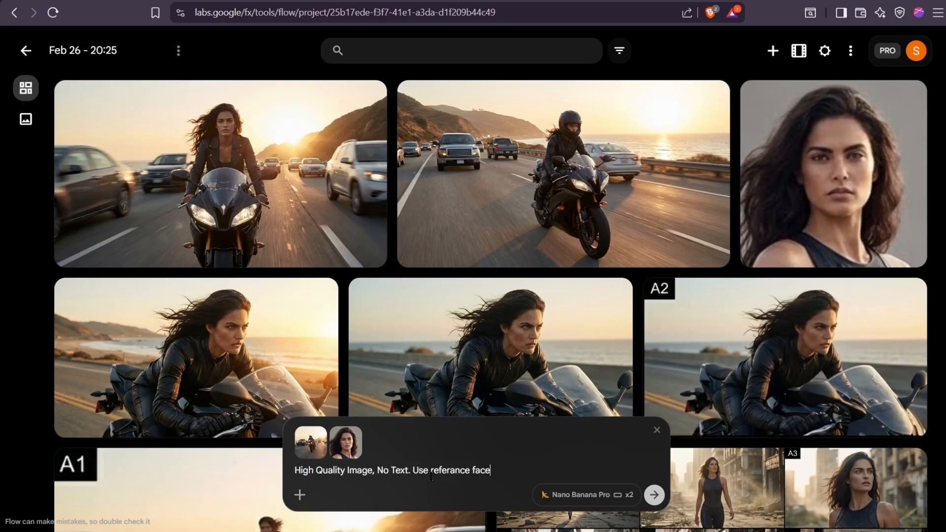
left_click(653, 496)
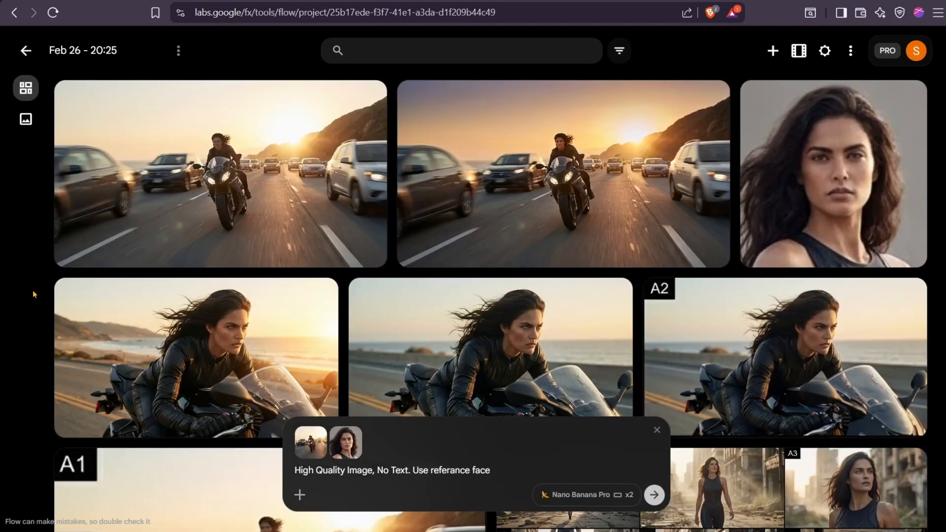
left_click(423, 212)
- Generate one video (x1) in Frames mode, using the first clean highway image as start frame and the prompt "Moving in Speed"
left_click(368, 98)
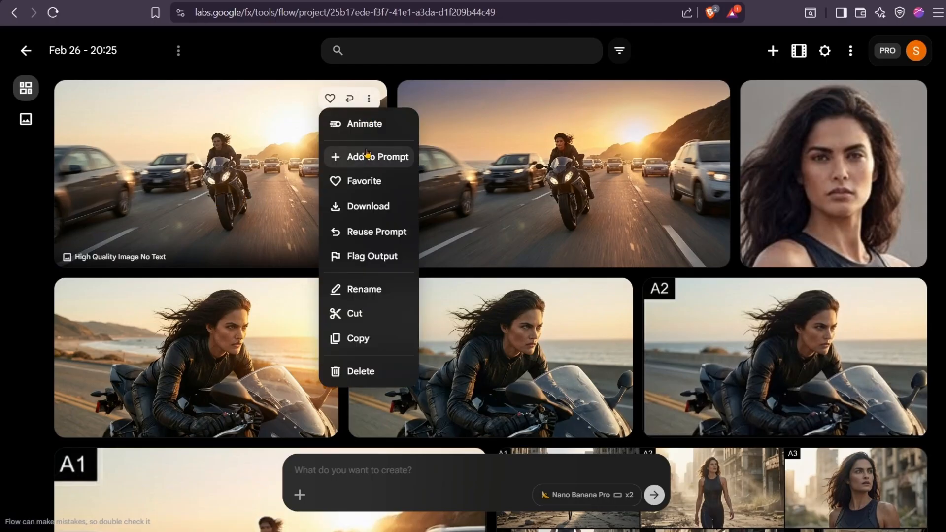
left_click(367, 155)
left_click(571, 494)
left_click(599, 344)
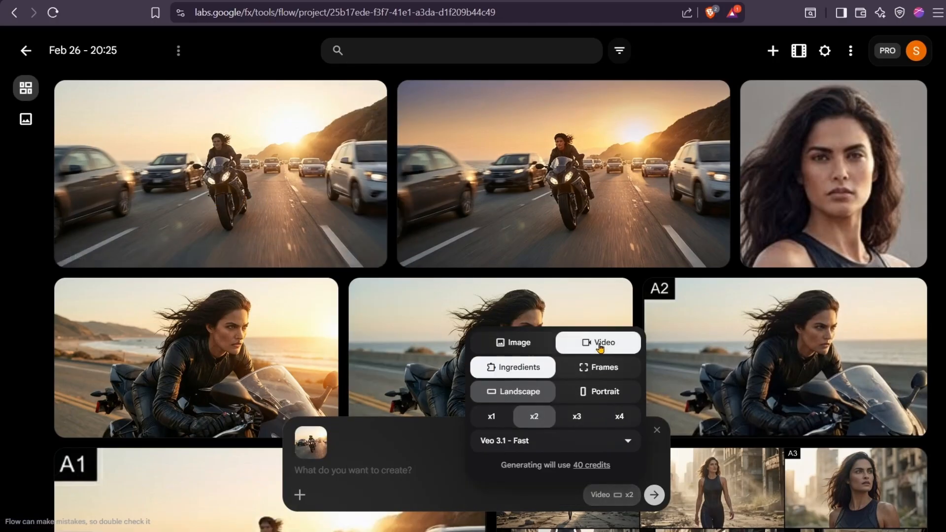
left_click(598, 378)
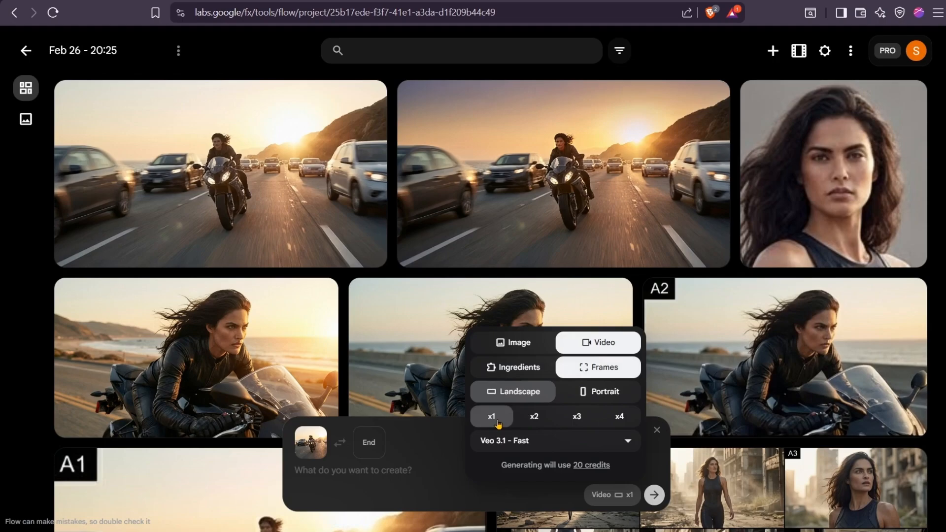
left_click(514, 442)
left_click(536, 331)
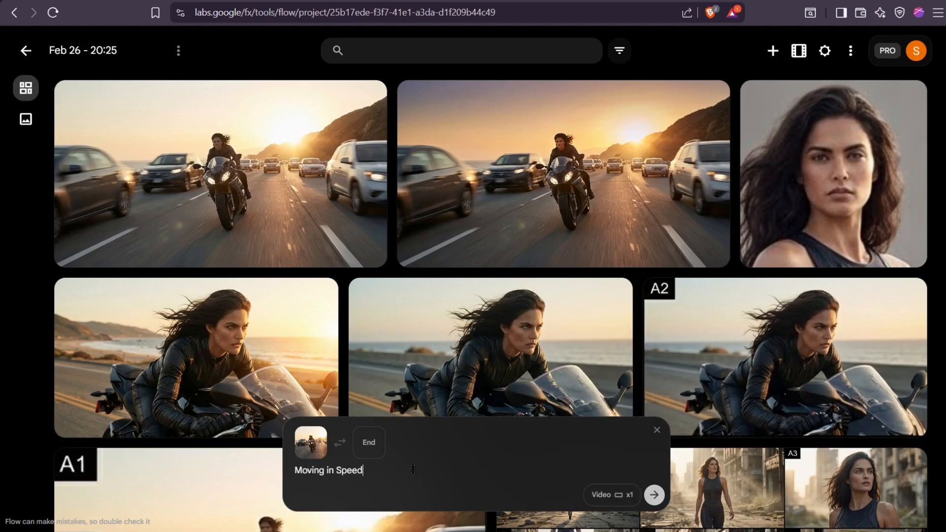
left_click(652, 494)
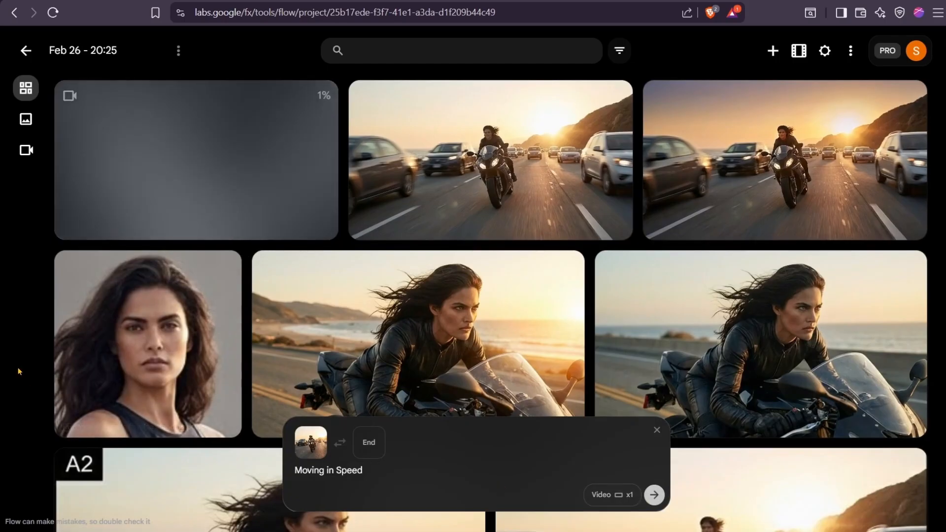
- Set the project grid size to L, then view the finished "Moving in Speed" clip and return to the project
left_click(825, 50)
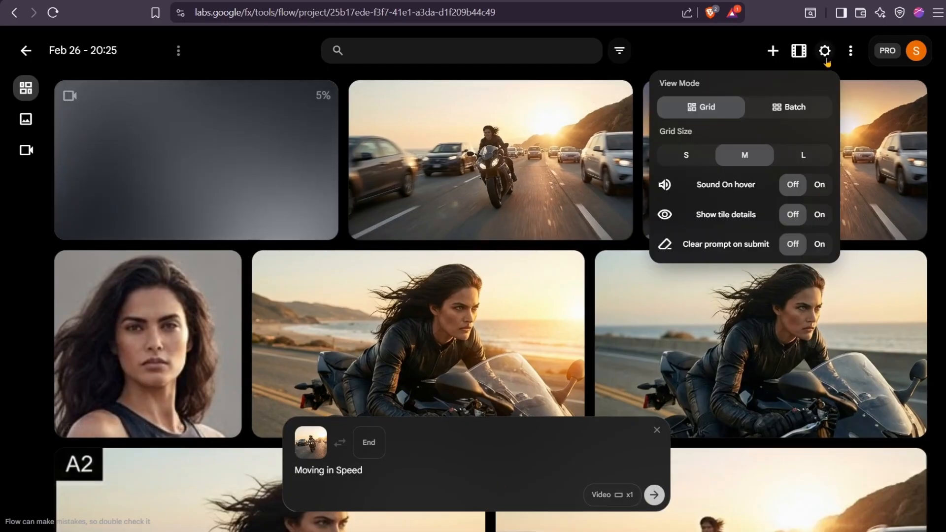
left_click(804, 154)
left_click(24, 239)
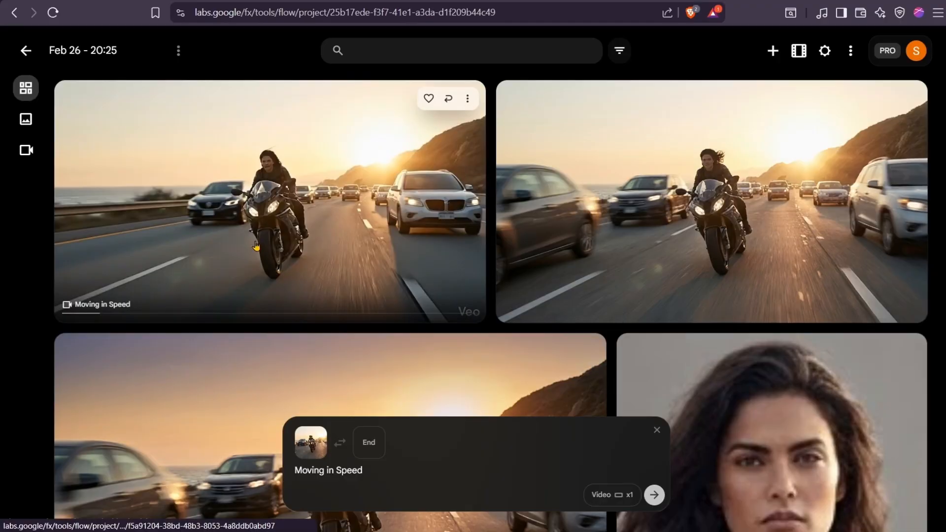
left_click(255, 247)
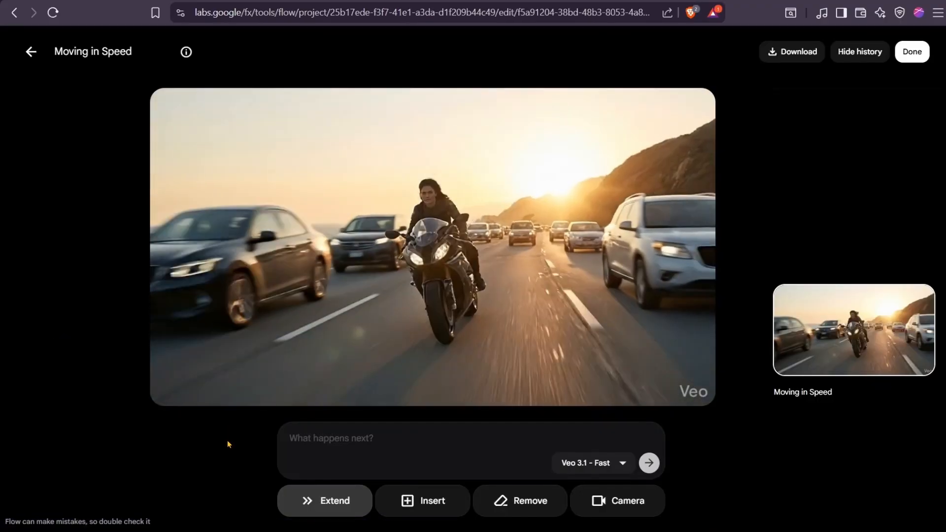
left_click(31, 51)
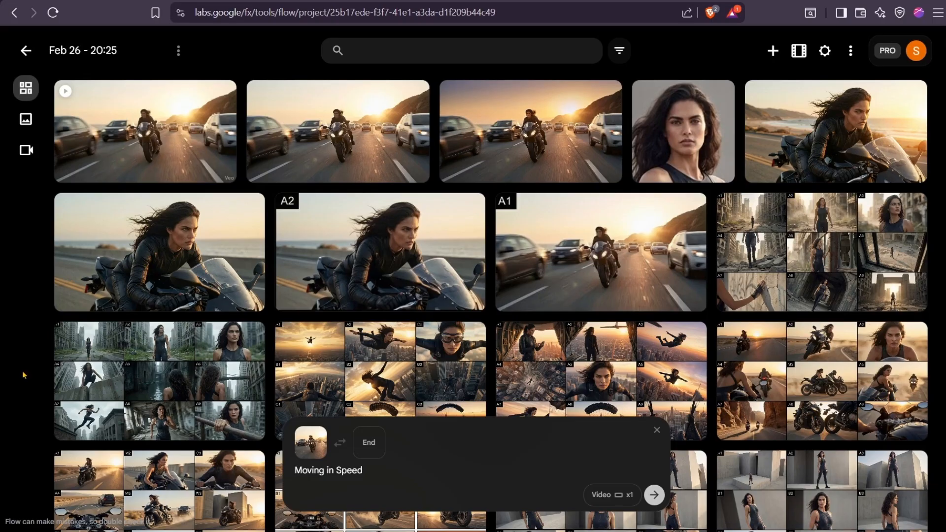
- Add the unlabelled coastal-road rider close-up as end frame, generate the "Moving in Speed" video, and set the grid size to L
left_click(251, 205)
left_click(245, 266)
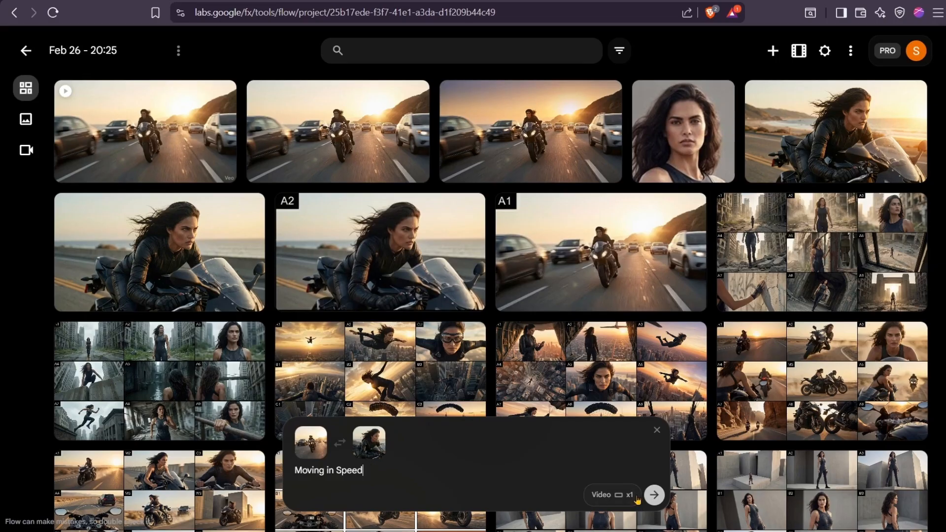
left_click(652, 495)
left_click(825, 51)
left_click(807, 154)
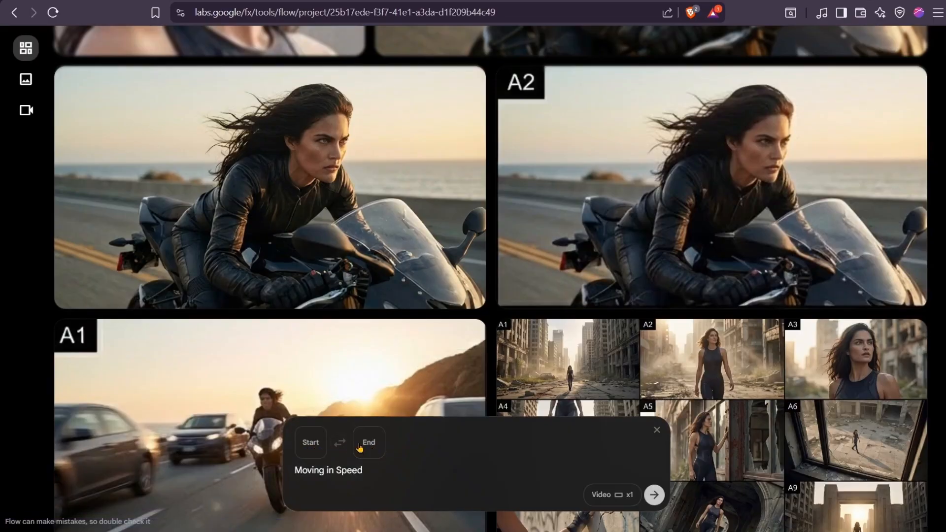
- Set the unlabelled coastal-road rider close-up as the start frame of the next video
left_click(473, 144)
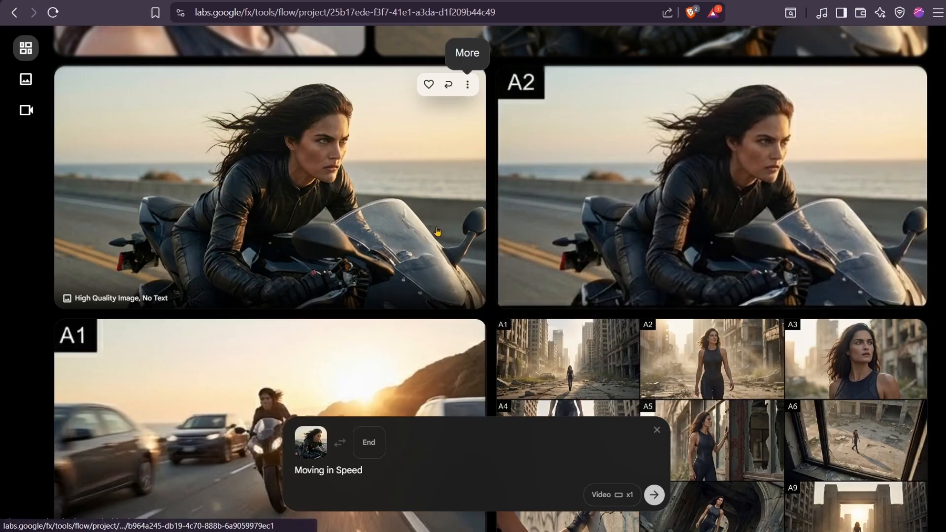
mouse_move(310, 453)
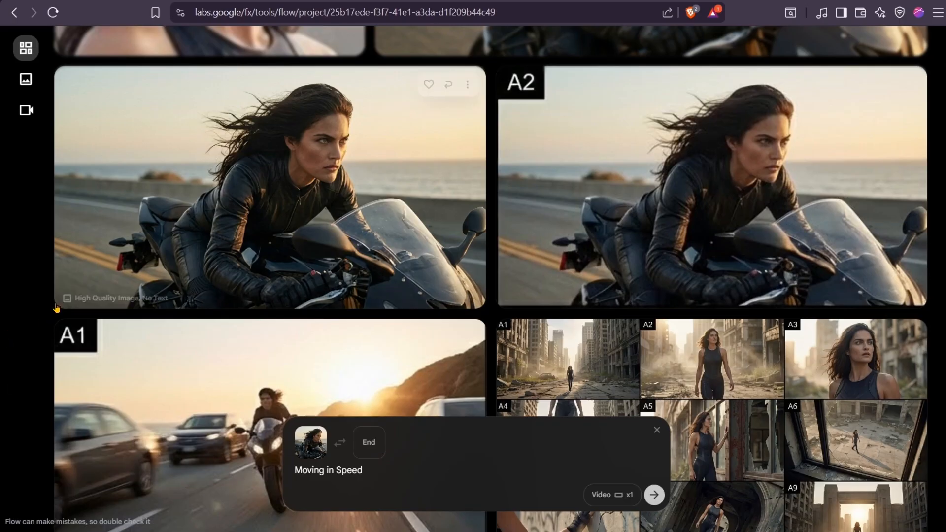
scroll(139, 295, "up", 10)
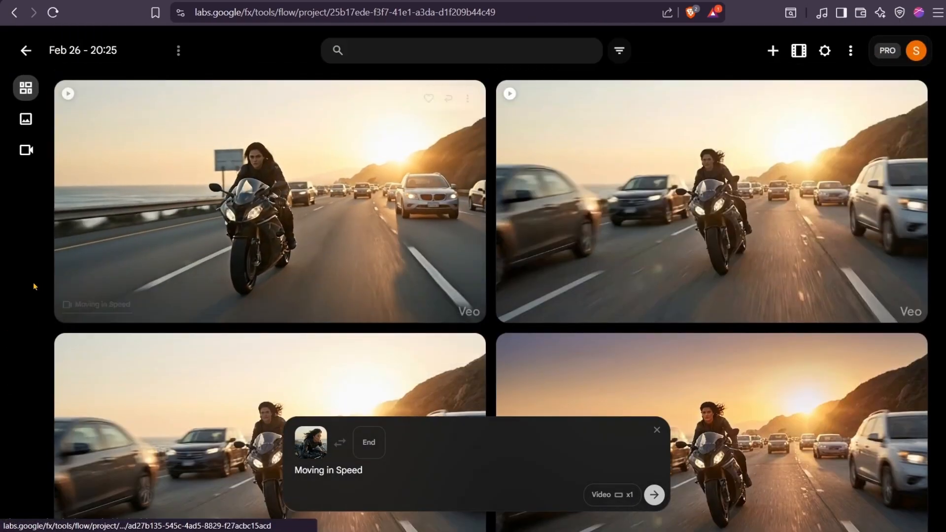